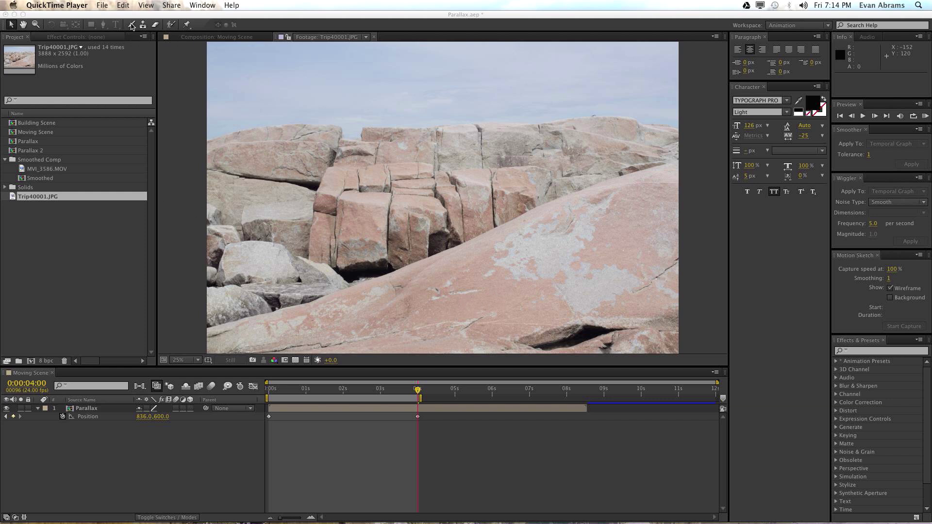
Create a new composition from the Trip40001.JPG footage
{"action": "left_click", "coordinate": [133, 25]}
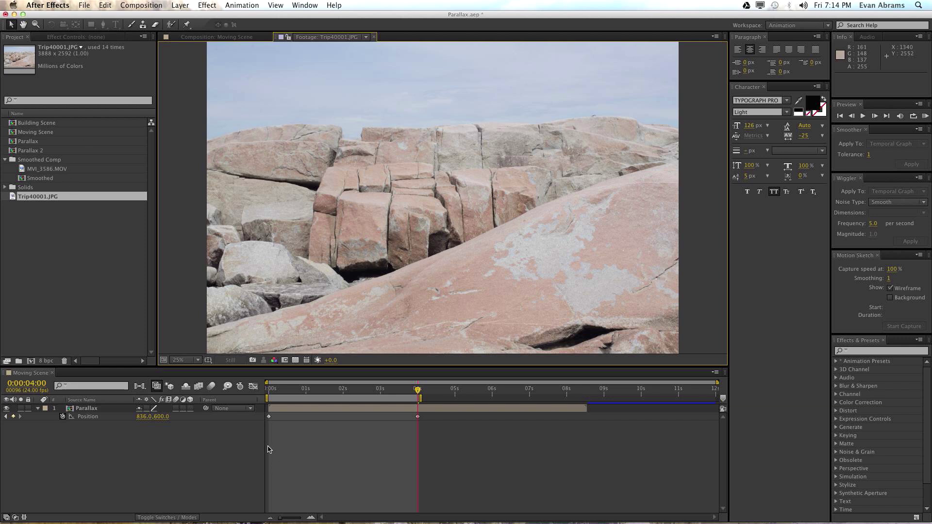
{"action": "left_click", "coordinate": [159, 447]}
{"action": "left_click", "coordinate": [88, 246]}
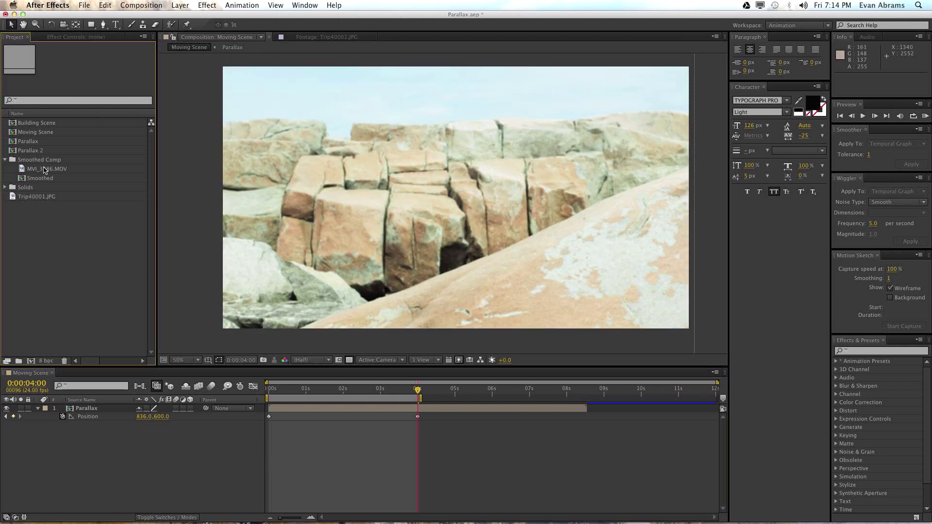
{"action": "left_click", "coordinate": [37, 200]}
{"action": "left_click_drag", "start_coordinate": [51, 206], "coordinate": [32, 363]}
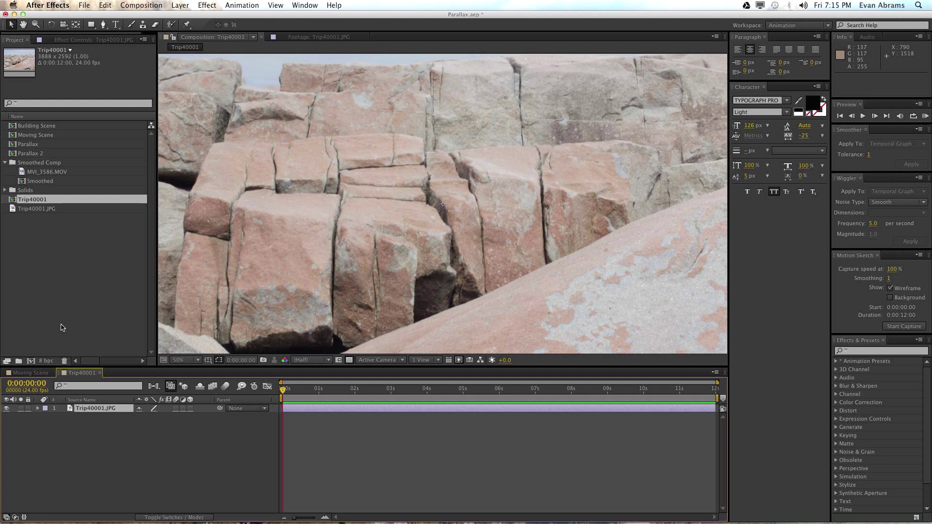
{"action": "scroll", "coordinate": [295, 229], "scroll_direction": "down", "scroll_amount": 1}
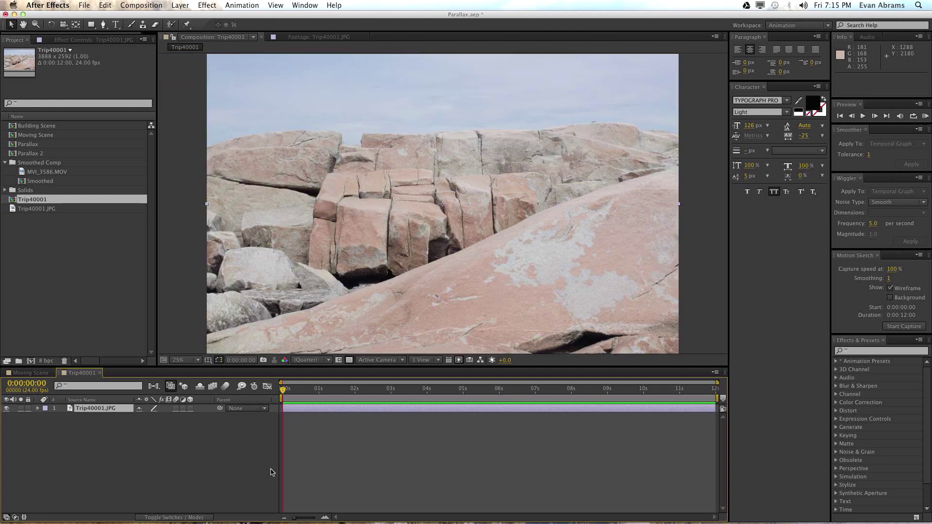
Start a Pen tool mask on the Trip40001.JPG layer just outside the photo's left edge, at the foreground slope's upper boundary
{"action": "left_click", "coordinate": [209, 427]}
{"action": "left_click", "coordinate": [101, 410]}
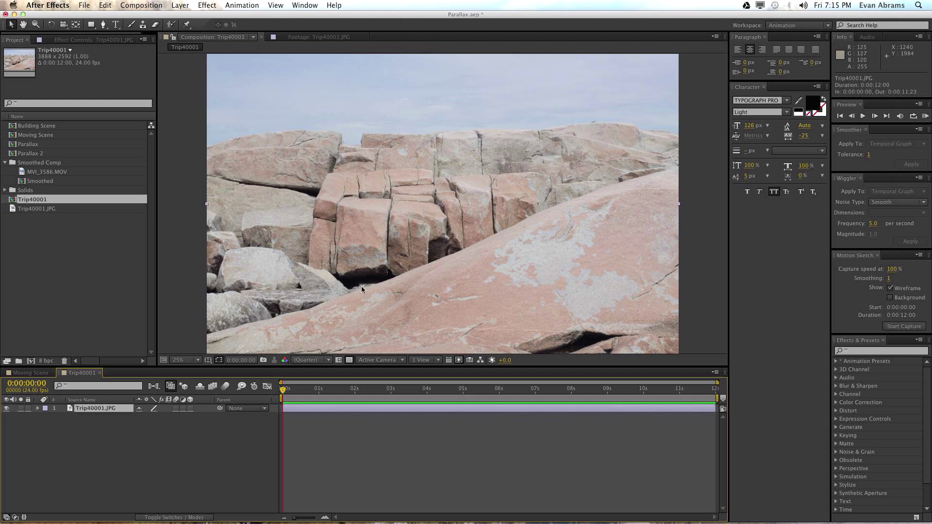
{"action": "scroll", "coordinate": [362, 287], "scroll_direction": "down", "scroll_amount": 2}
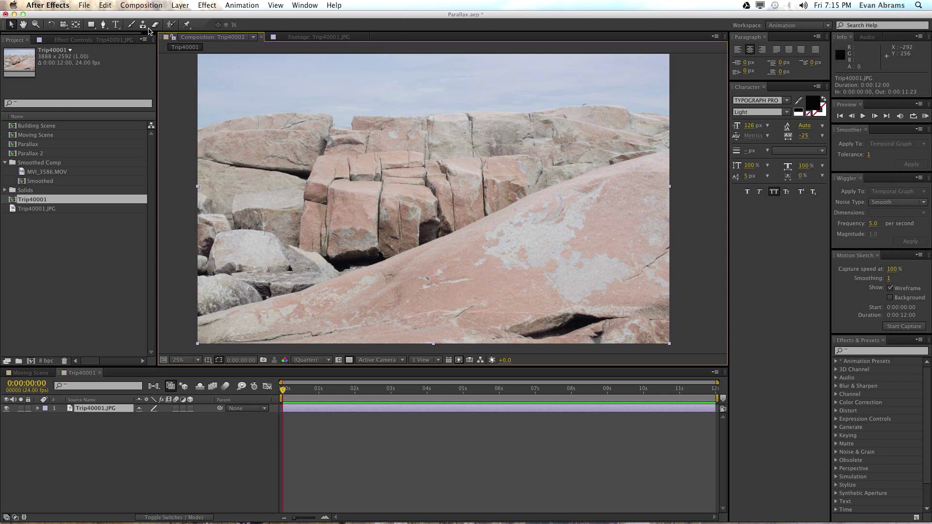
{"action": "left_click", "coordinate": [103, 25]}
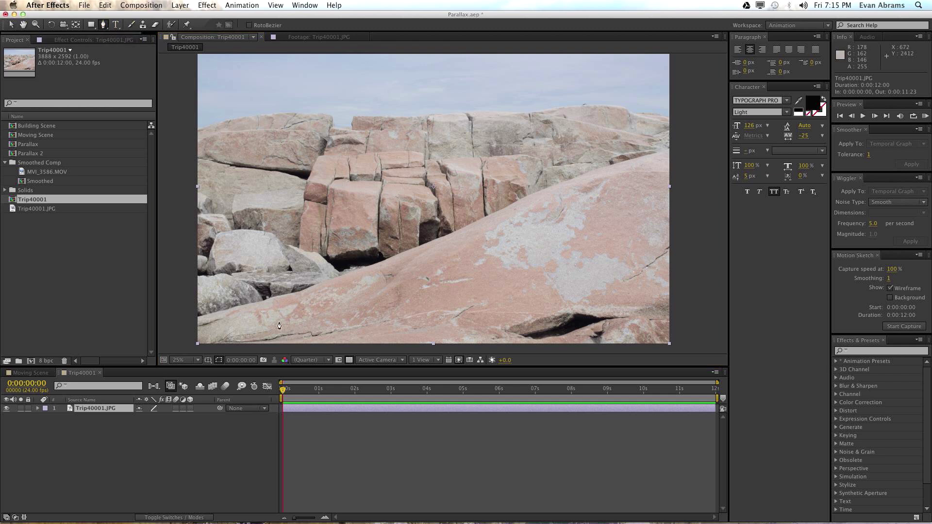
{"action": "key", "text": "period"}
{"action": "key", "text": "h"}
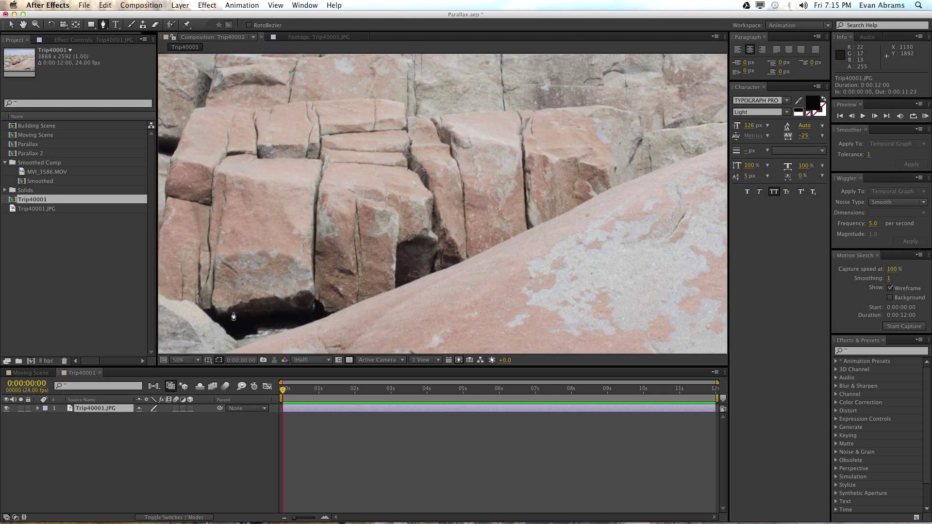
{"action": "left_click_drag", "start_coordinate": [233, 316], "coordinate": [441, 150]}
{"action": "left_click_drag", "start_coordinate": [267, 257], "coordinate": [461, 202]}
{"action": "key", "text": "period"}
{"action": "left_click_drag", "start_coordinate": [323, 243], "coordinate": [369, 242]}
{"action": "key", "text": "g"}
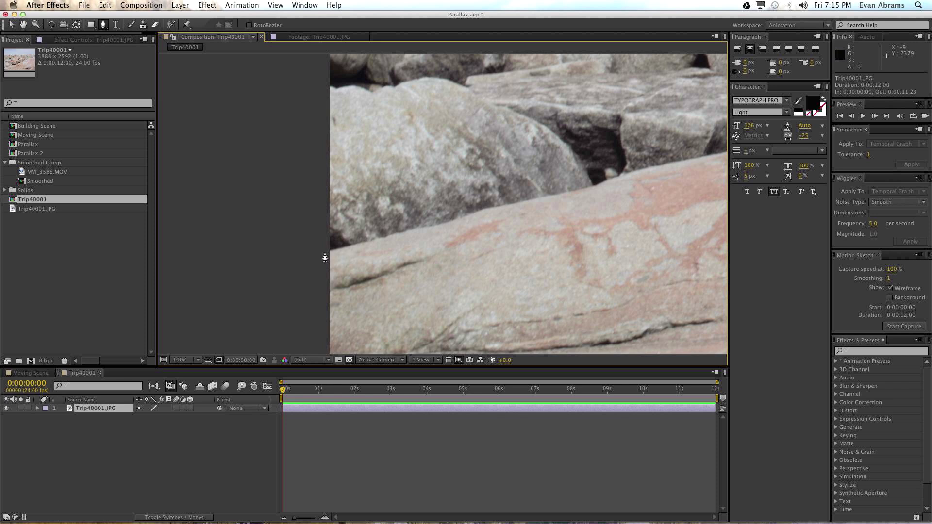
{"action": "left_click", "coordinate": [318, 255]}
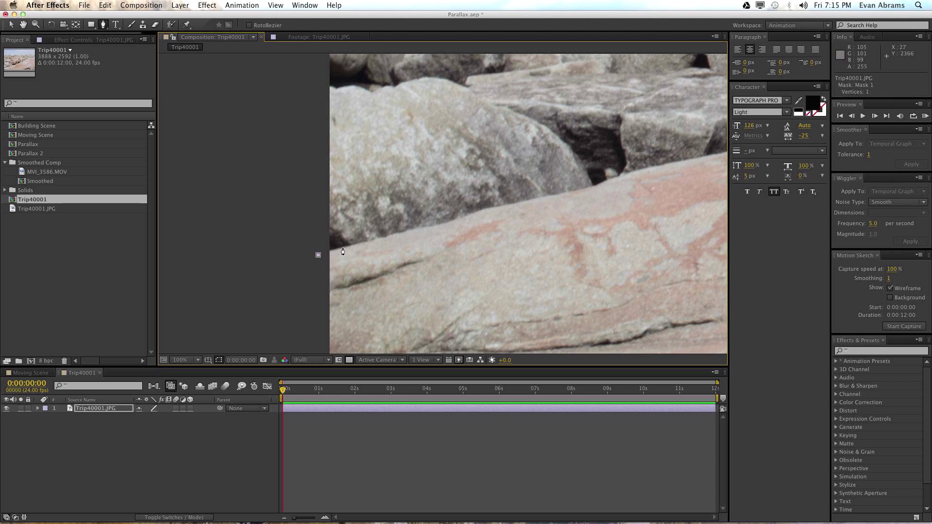
Trace the mask along the foreground slope's edge beneath the rounded grey boulder at the photo's left
{"action": "left_click", "coordinate": [342, 247]}
{"action": "left_click", "coordinate": [357, 243]}
{"action": "left_click", "coordinate": [384, 238]}
{"action": "left_click", "coordinate": [395, 233]}
{"action": "left_click", "coordinate": [409, 229]}
{"action": "left_click", "coordinate": [429, 227]}
{"action": "scroll", "coordinate": [468, 227], "scroll_direction": "up", "scroll_amount": 1}
{"action": "left_click", "coordinate": [427, 194]}
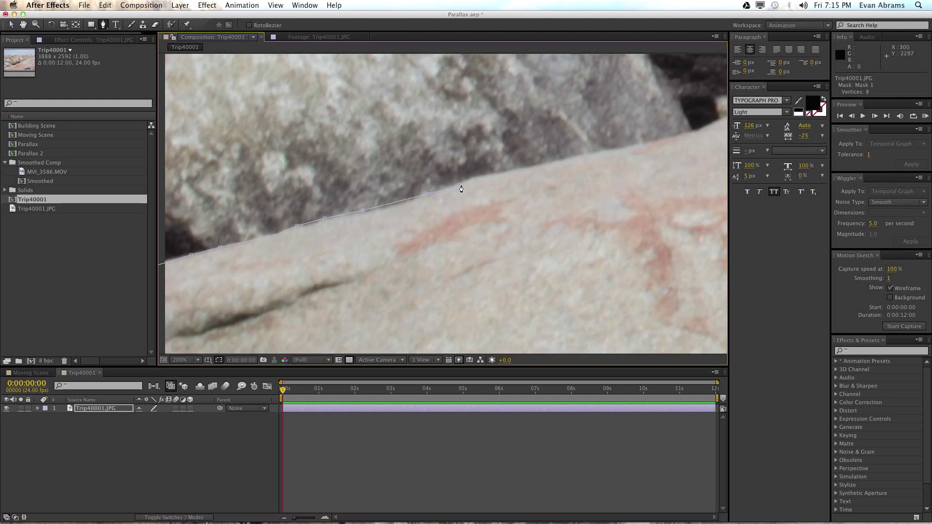
{"action": "left_click", "coordinate": [476, 175]}
{"action": "left_click", "coordinate": [501, 171]}
{"action": "left_click", "coordinate": [555, 161]}
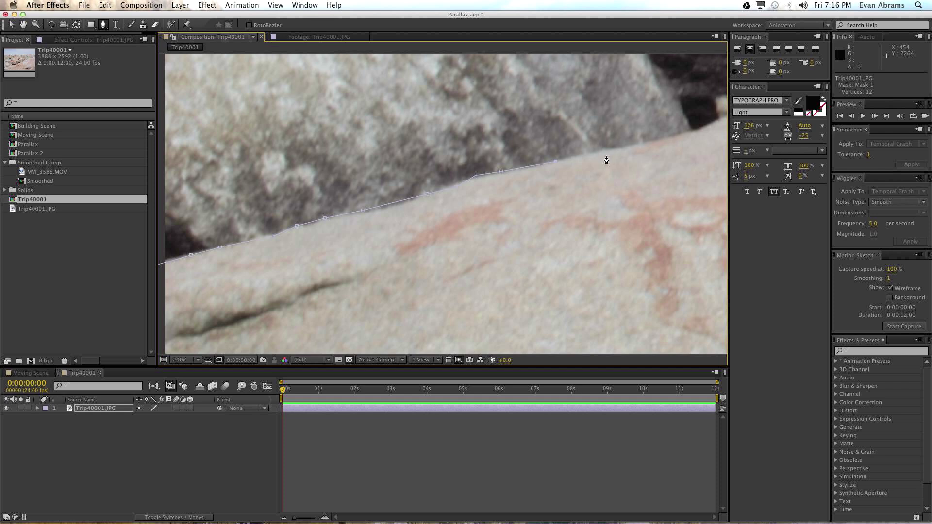
{"action": "left_click", "coordinate": [609, 151]}
{"action": "left_click", "coordinate": [659, 140]}
{"action": "left_click_drag", "start_coordinate": [660, 138], "coordinate": [484, 225]}
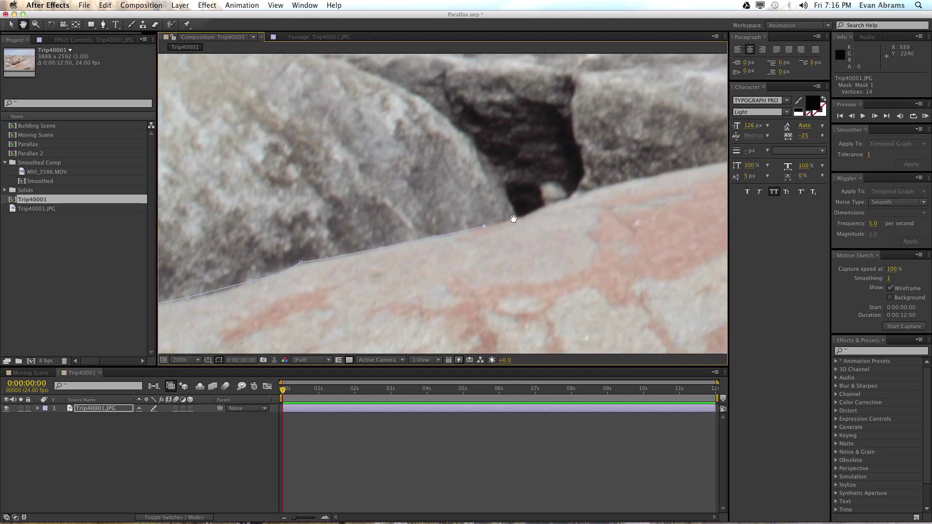
Extend the mask along the slope's edge past the flat grey rocks to the dark hollow under the red blocks
{"action": "left_click", "coordinate": [524, 214]}
{"action": "left_click", "coordinate": [556, 202]}
{"action": "left_click", "coordinate": [595, 193]}
{"action": "left_click_drag", "start_coordinate": [682, 184], "coordinate": [470, 235]}
{"action": "left_click", "coordinate": [478, 220]}
{"action": "left_click", "coordinate": [552, 207]}
{"action": "left_click", "coordinate": [578, 198]}
{"action": "left_click", "coordinate": [622, 187]}
{"action": "left_click_drag", "start_coordinate": [623, 191], "coordinate": [483, 272]}
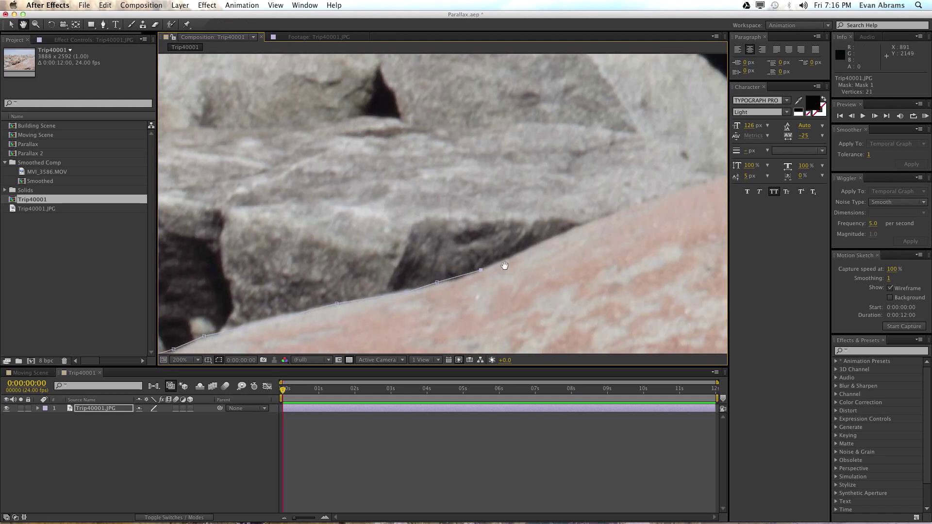
{"action": "left_click", "coordinate": [545, 240]}
{"action": "left_click", "coordinate": [608, 216]}
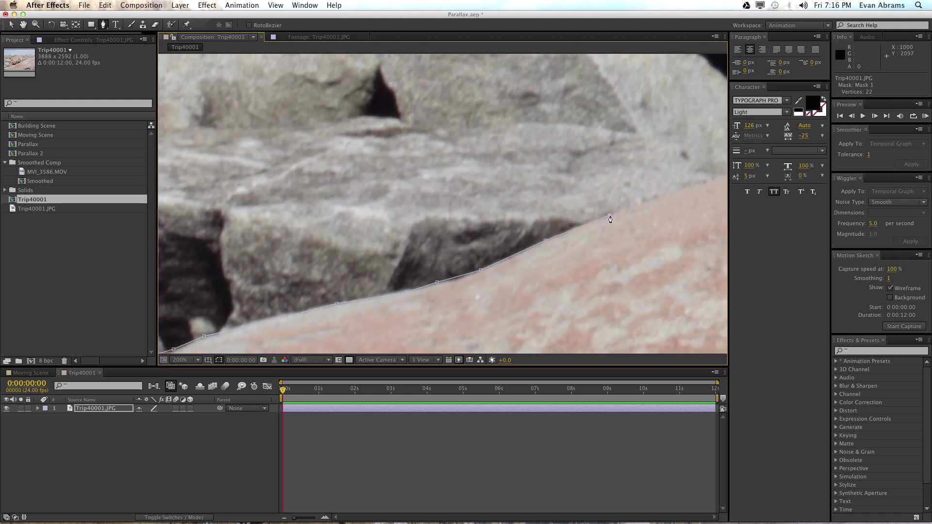
{"action": "left_click", "coordinate": [651, 199]}
{"action": "left_click_drag", "start_coordinate": [671, 200], "coordinate": [530, 242]}
{"action": "left_click", "coordinate": [554, 228]}
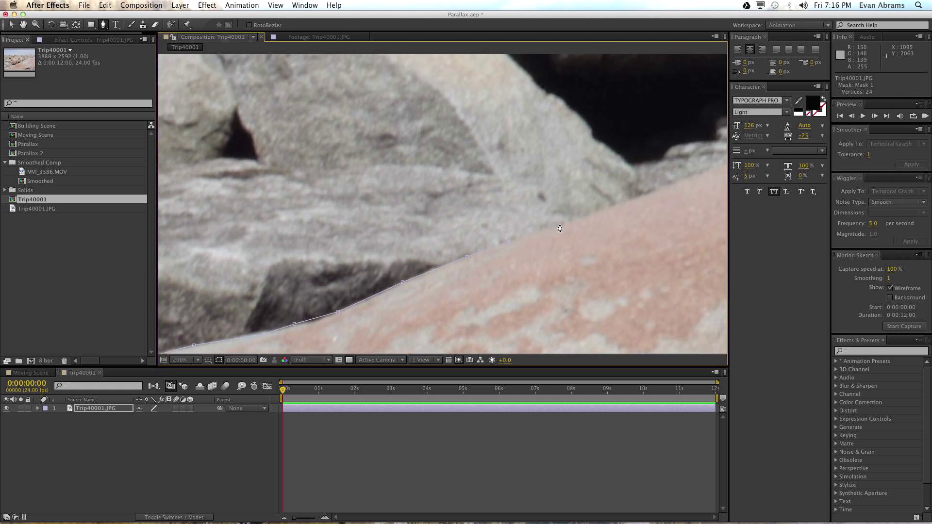
{"action": "left_click_drag", "start_coordinate": [650, 208], "coordinate": [510, 252]}
{"action": "left_click", "coordinate": [527, 230]}
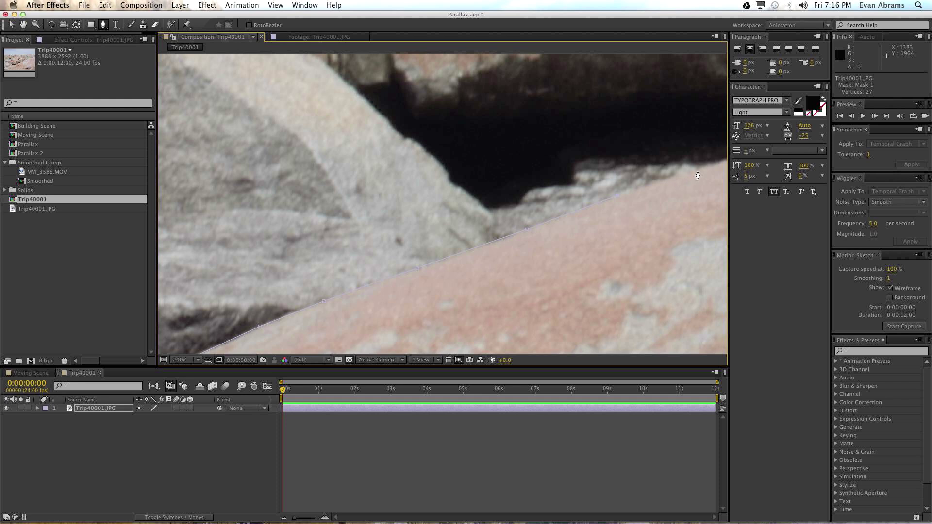
Trace the slope's edge beneath the dark hollow with closely spaced mask points
{"action": "left_click_drag", "start_coordinate": [722, 166], "coordinate": [557, 235]}
{"action": "left_click", "coordinate": [614, 211]}
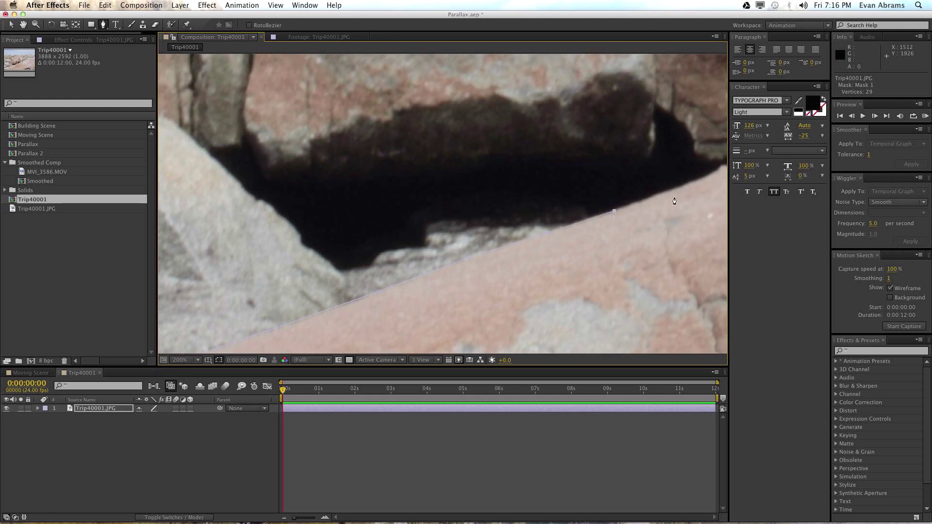
{"action": "left_click", "coordinate": [693, 186]}
{"action": "left_click_drag", "start_coordinate": [721, 181], "coordinate": [552, 233]}
{"action": "left_click", "coordinate": [556, 216]}
{"action": "left_click", "coordinate": [598, 201]}
{"action": "left_click", "coordinate": [671, 171]}
{"action": "left_click", "coordinate": [699, 156]}
{"action": "left_click_drag", "start_coordinate": [702, 158], "coordinate": [496, 209]}
{"action": "left_click", "coordinate": [551, 186]}
{"action": "left_click", "coordinate": [600, 168]}
{"action": "left_click", "coordinate": [641, 152]}
Carry the mask up the slope's edge along the base of the fractured red rock blocks
{"action": "left_click_drag", "start_coordinate": [657, 164], "coordinate": [482, 221]}
{"action": "left_click", "coordinate": [543, 174]}
{"action": "left_click", "coordinate": [596, 156]}
{"action": "left_click", "coordinate": [612, 149]}
{"action": "left_click", "coordinate": [637, 141]}
{"action": "left_click", "coordinate": [683, 122]}
{"action": "left_click_drag", "start_coordinate": [662, 136], "coordinate": [448, 248]}
{"action": "left_click", "coordinate": [517, 211]}
{"action": "left_click", "coordinate": [579, 182]}
{"action": "left_click_drag", "start_coordinate": [650, 160], "coordinate": [522, 239]}
{"action": "left_click", "coordinate": [517, 234]}
{"action": "left_click", "coordinate": [593, 198]}
{"action": "left_click", "coordinate": [627, 176]}
{"action": "left_click", "coordinate": [693, 146]}
{"action": "left_click", "coordinate": [706, 139]}
{"action": "left_click_drag", "start_coordinate": [681, 161], "coordinate": [458, 242]}
{"action": "left_click", "coordinate": [554, 191]}
{"action": "left_click", "coordinate": [661, 134]}
{"action": "left_click_drag", "start_coordinate": [661, 133], "coordinate": [694, 113]}
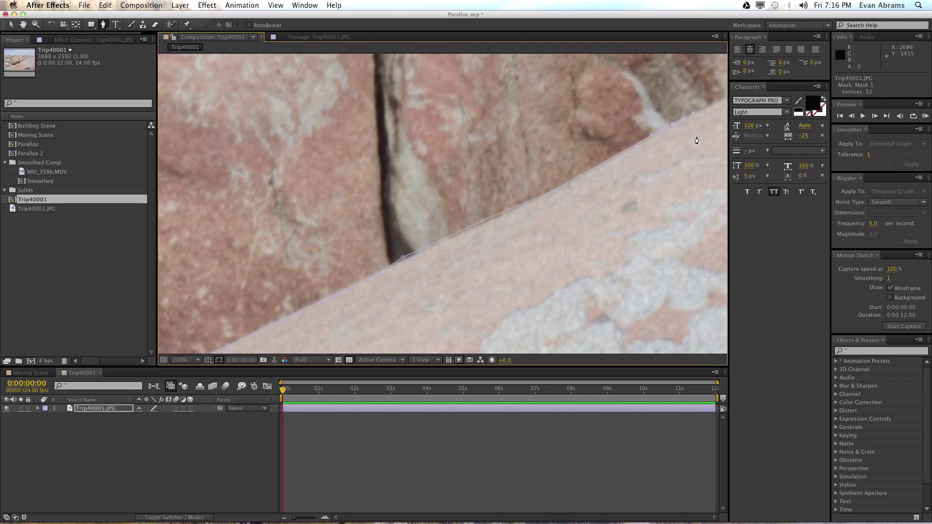
Continue the mask along the upper slope's edge where it meets the pale background rocks
{"action": "key", "text": "h"}
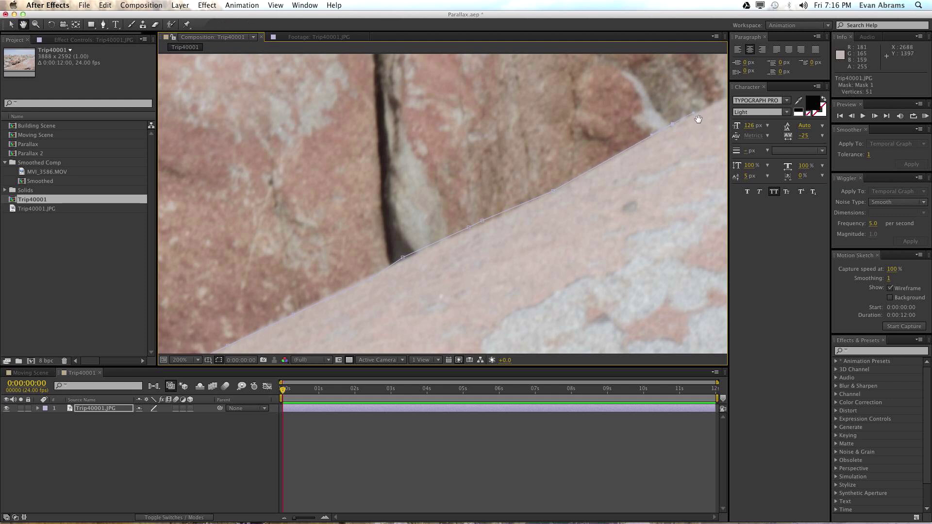
{"action": "left_click_drag", "start_coordinate": [686, 142], "coordinate": [274, 290]}
{"action": "key", "text": "g"}
{"action": "left_click", "coordinate": [407, 217]}
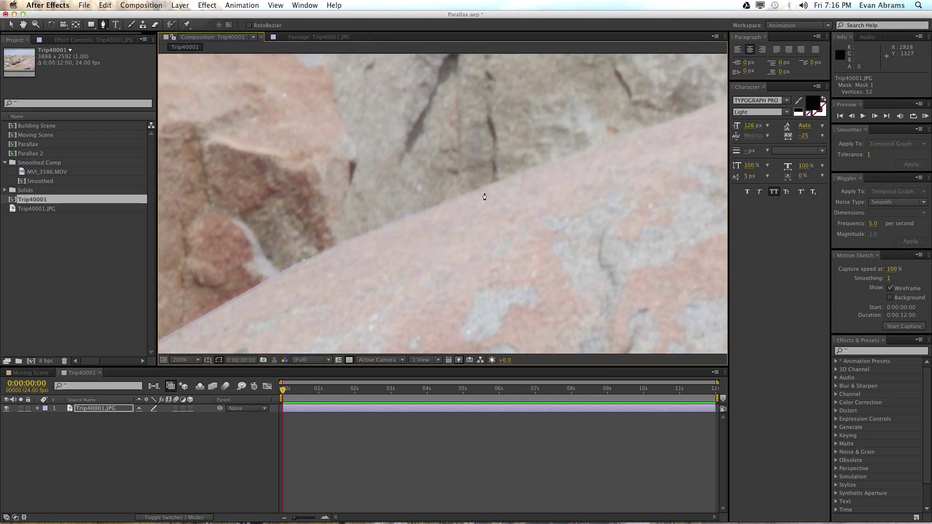
{"action": "left_click", "coordinate": [495, 185]}
{"action": "left_click", "coordinate": [584, 150]}
{"action": "left_click", "coordinate": [646, 129]}
{"action": "left_click", "coordinate": [715, 108]}
{"action": "key", "text": "h"}
{"action": "left_click_drag", "start_coordinate": [714, 107], "coordinate": [332, 260]}
{"action": "key", "text": "g"}
{"action": "left_click", "coordinate": [405, 229]}
{"action": "left_click", "coordinate": [462, 205]}
{"action": "left_click", "coordinate": [575, 172]}
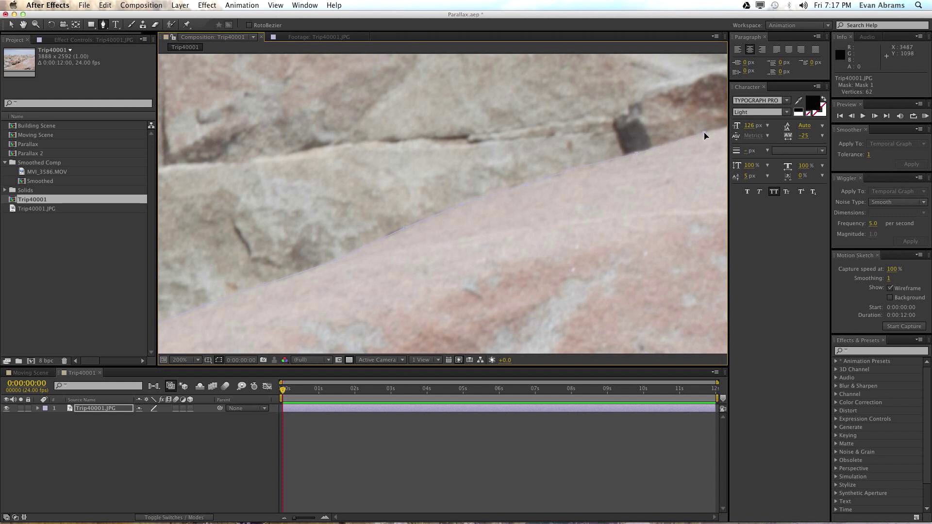
Trace the last stretch of the slope's edge and end just outside the photo's right edge
{"action": "left_click_drag", "start_coordinate": [703, 136], "coordinate": [235, 256]}
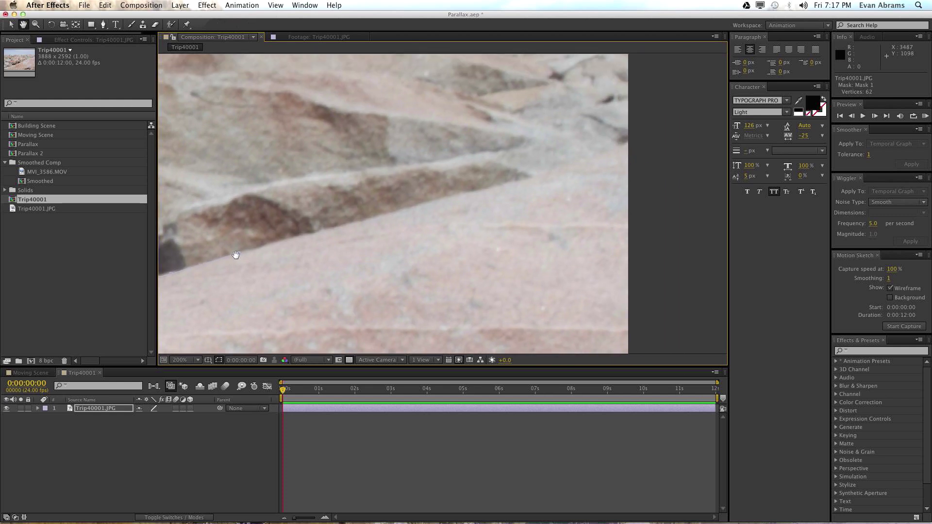
{"action": "left_click", "coordinate": [296, 238]}
{"action": "left_click", "coordinate": [337, 224]}
{"action": "left_click", "coordinate": [399, 205]}
{"action": "left_click", "coordinate": [470, 191]}
{"action": "left_click", "coordinate": [526, 177]}
{"action": "left_click", "coordinate": [565, 166]}
{"action": "left_click", "coordinate": [610, 154]}
{"action": "left_click", "coordinate": [642, 137]}
Close the mask around the foreground slope with two points outside the photo's lower corners
{"action": "scroll", "coordinate": [642, 143], "scroll_direction": "down", "scroll_amount": 2}
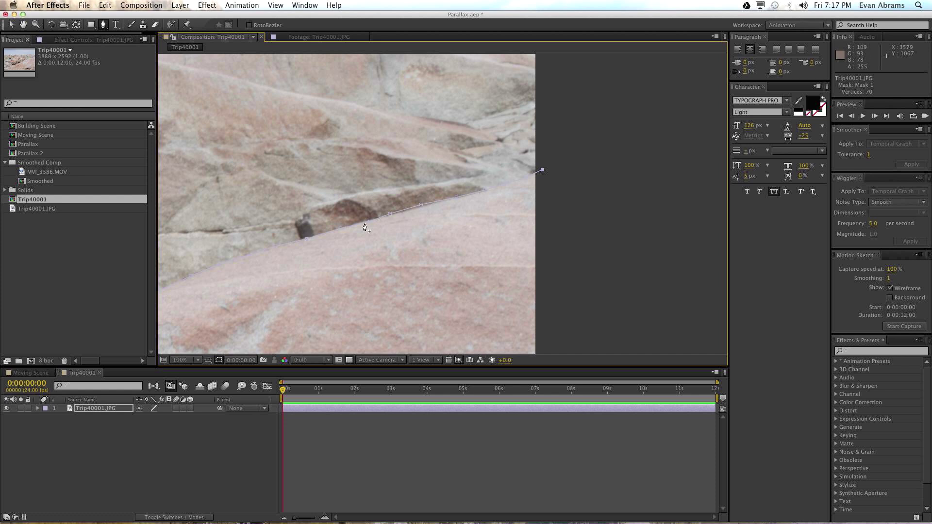
{"action": "scroll", "coordinate": [367, 228], "scroll_direction": "down", "scroll_amount": 2}
{"action": "scroll", "coordinate": [347, 245], "scroll_direction": "up", "scroll_amount": 3}
{"action": "scroll", "coordinate": [348, 243], "scroll_direction": "down", "scroll_amount": 5}
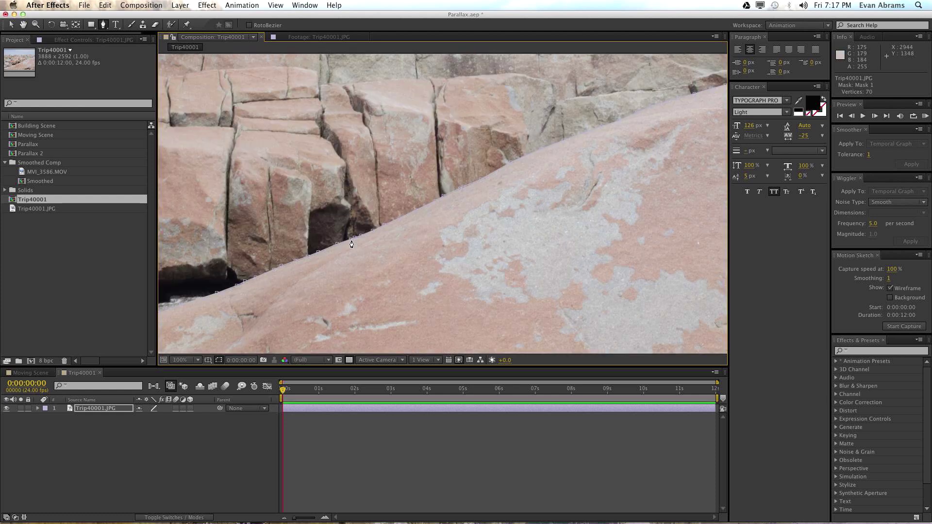
{"action": "left_click_drag", "start_coordinate": [455, 238], "coordinate": [513, 218]}
{"action": "left_click", "coordinate": [605, 254]}
{"action": "left_click", "coordinate": [346, 257]}
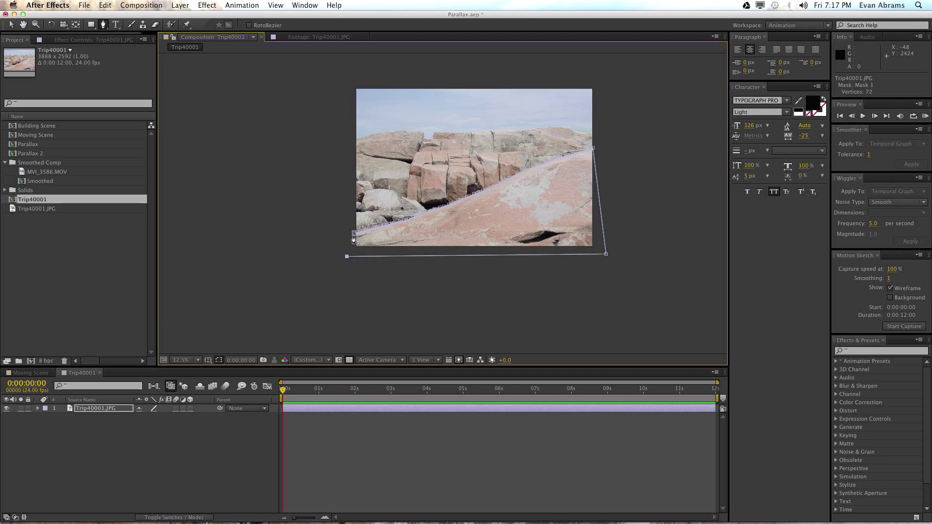
{"action": "scroll", "coordinate": [353, 240], "scroll_direction": "up", "scroll_amount": 2}
{"action": "scroll", "coordinate": [625, 141], "scroll_direction": "up", "scroll_amount": 2}
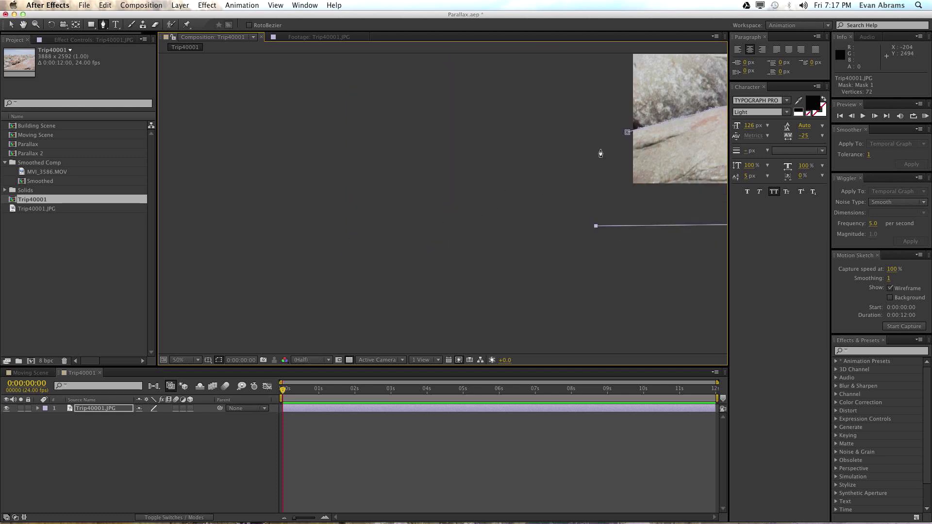
{"action": "left_click", "coordinate": [628, 138]}
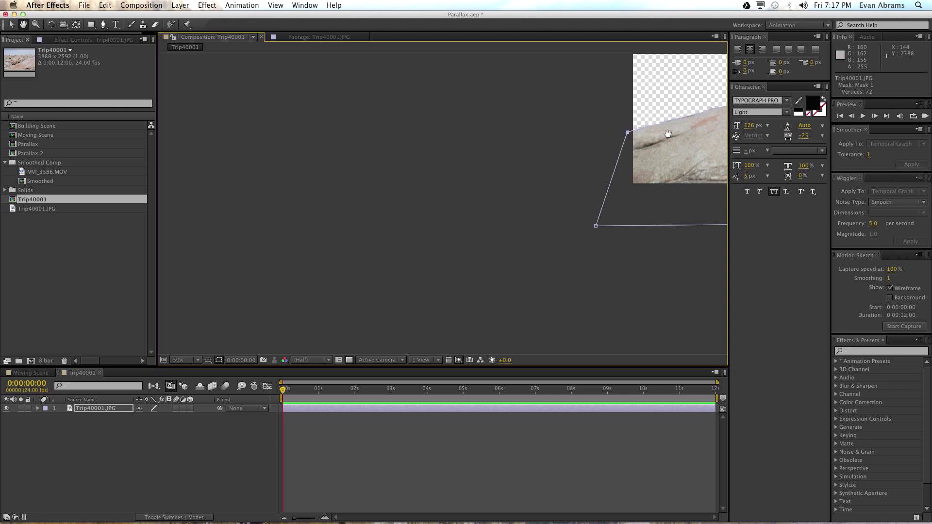
Expand the layer's masks and set Mask 1's mode to None so the whole photo shows
{"action": "scroll", "coordinate": [377, 210], "scroll_direction": "down", "scroll_amount": 2}
{"action": "left_click_drag", "start_coordinate": [481, 188], "coordinate": [406, 252]}
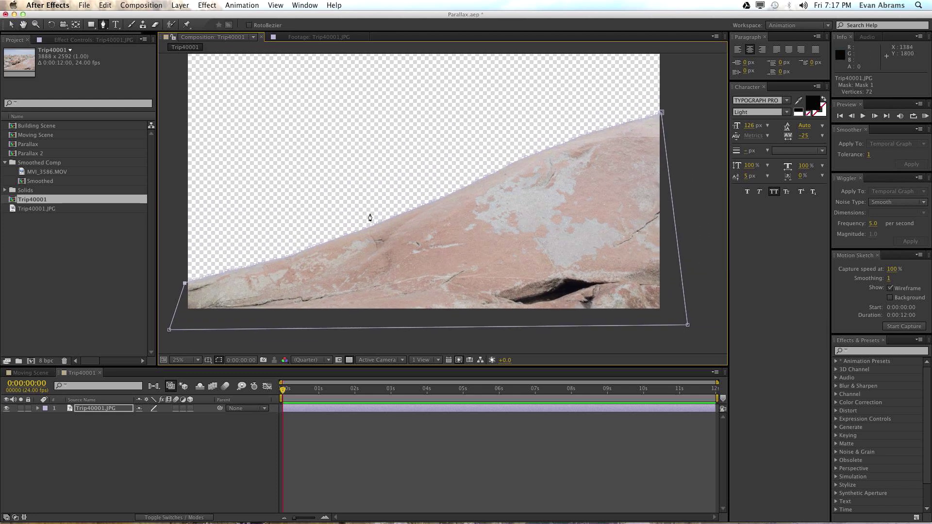
{"action": "key", "text": "v"}
{"action": "left_click", "coordinate": [170, 451]}
{"action": "left_click", "coordinate": [38, 409]}
{"action": "left_click", "coordinate": [46, 417]}
{"action": "left_click", "coordinate": [145, 425]}
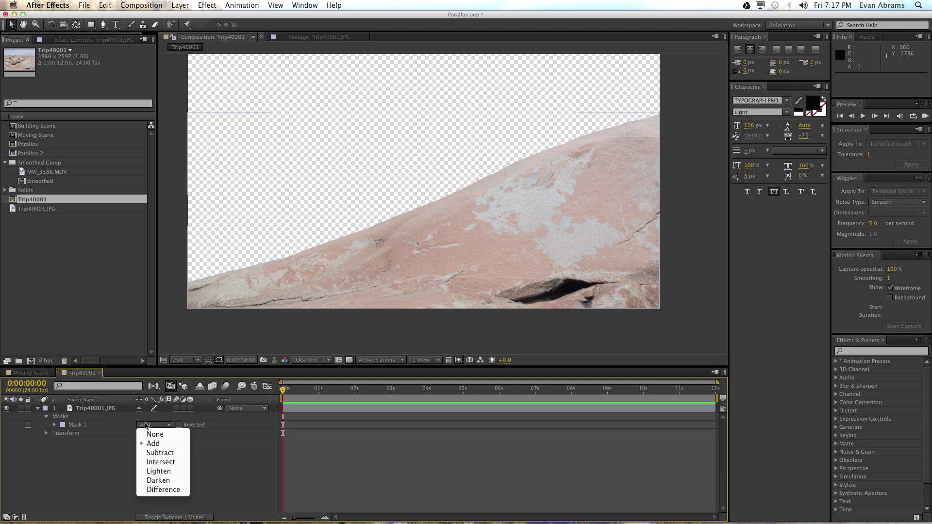
{"action": "left_click", "coordinate": [152, 434]}
Select Mask 1 of the Picture layer in the Parallax composition and start the work area at 0:00:04:00
{"action": "left_click_drag", "start_coordinate": [344, 282], "coordinate": [373, 302]}
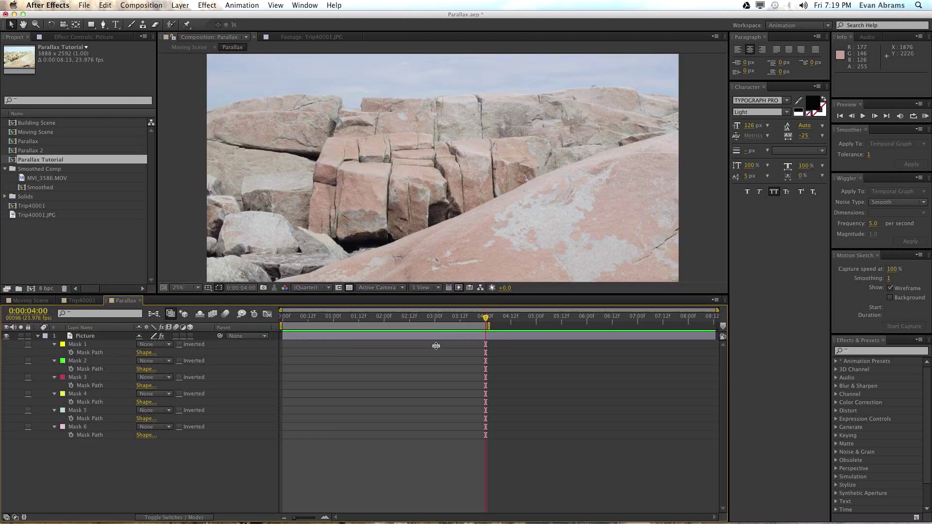
{"action": "left_click_drag", "start_coordinate": [446, 254], "coordinate": [462, 229]}
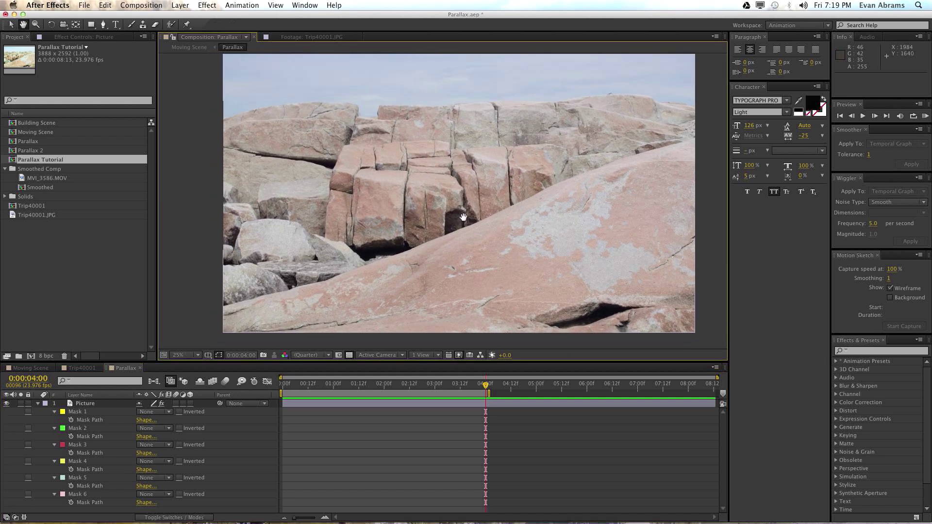
{"action": "left_click", "coordinate": [88, 412]}
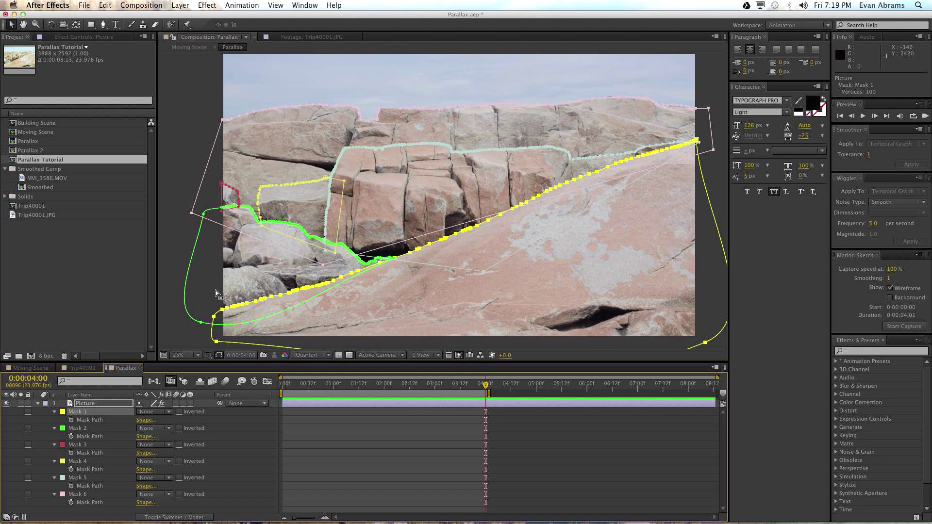
{"action": "key", "text": "b"}
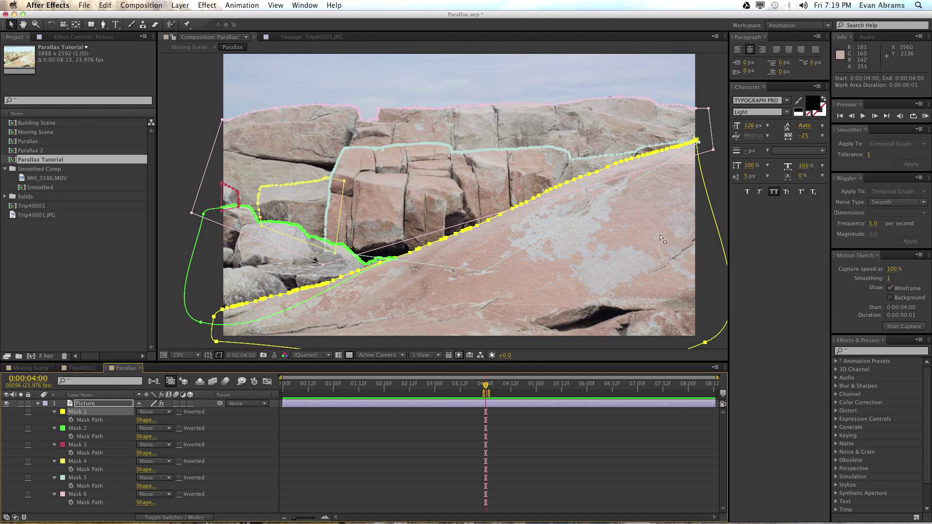
{"action": "left_click_drag", "start_coordinate": [364, 261], "coordinate": [364, 241]}
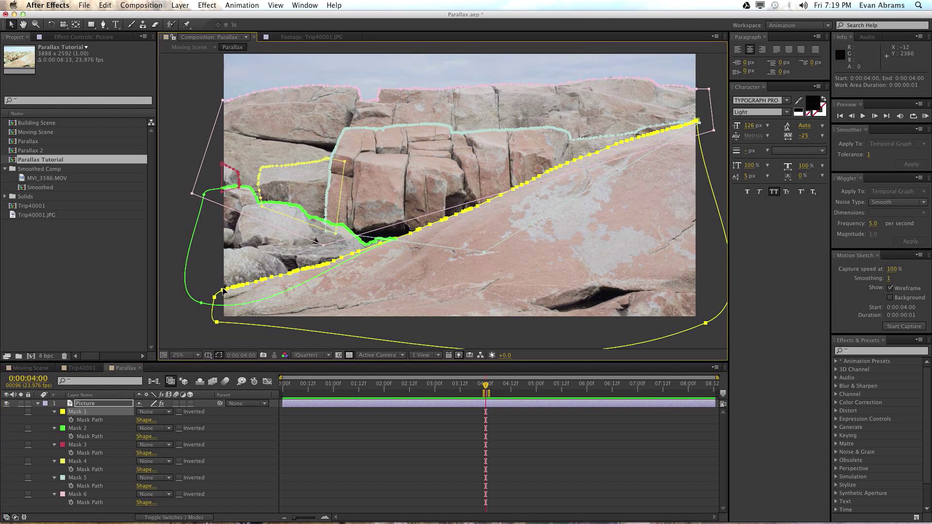
Toggle the point outside the photo's lower-left corner of Mask 1 between smooth and corner with the Convert Vertex tool
{"action": "left_click", "coordinate": [92, 415]}
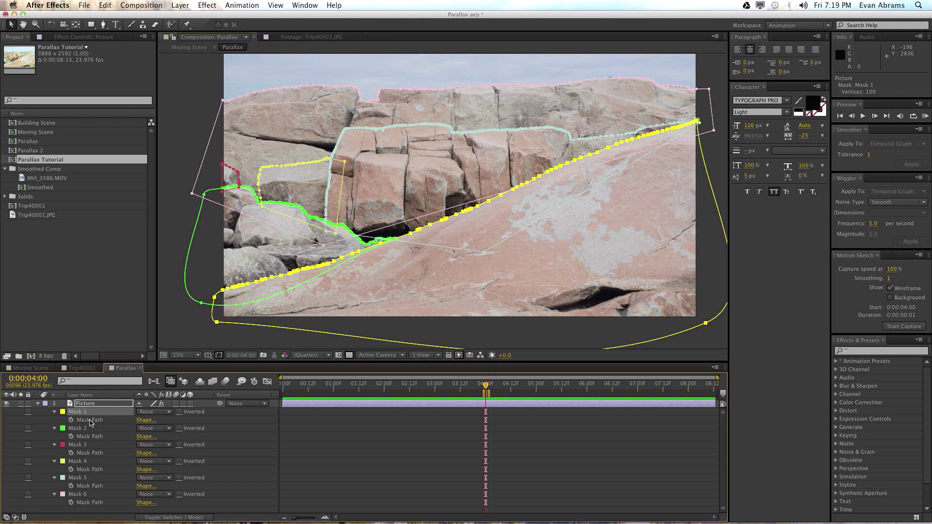
{"action": "left_click", "coordinate": [90, 420]}
{"action": "left_click", "coordinate": [104, 25]}
{"action": "left_click_drag", "start_coordinate": [105, 27], "coordinate": [114, 37]}
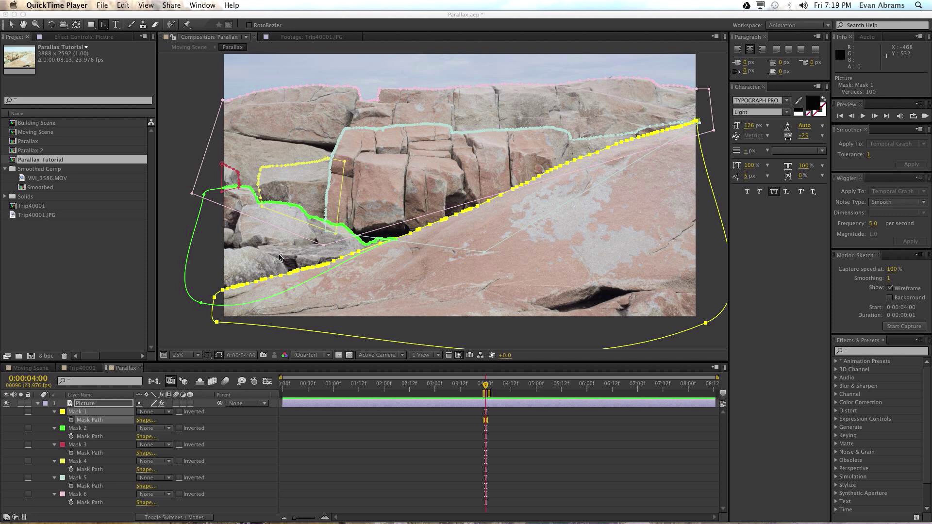
{"action": "left_click", "coordinate": [219, 325]}
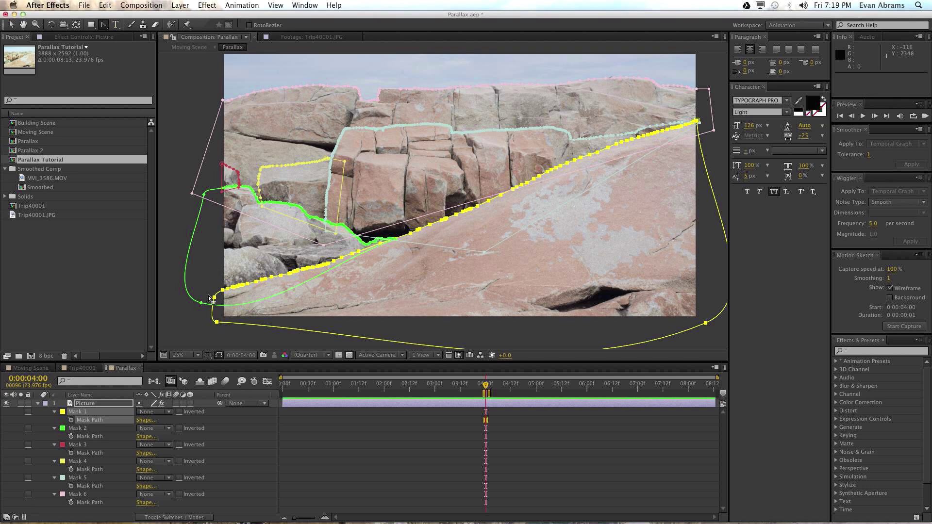
{"action": "left_click", "coordinate": [217, 322]}
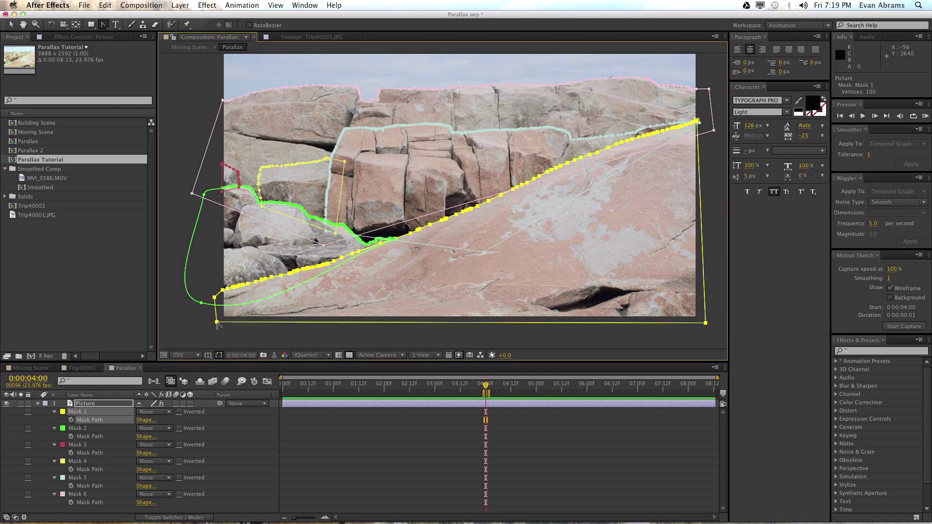
{"action": "left_click", "coordinate": [217, 323]}
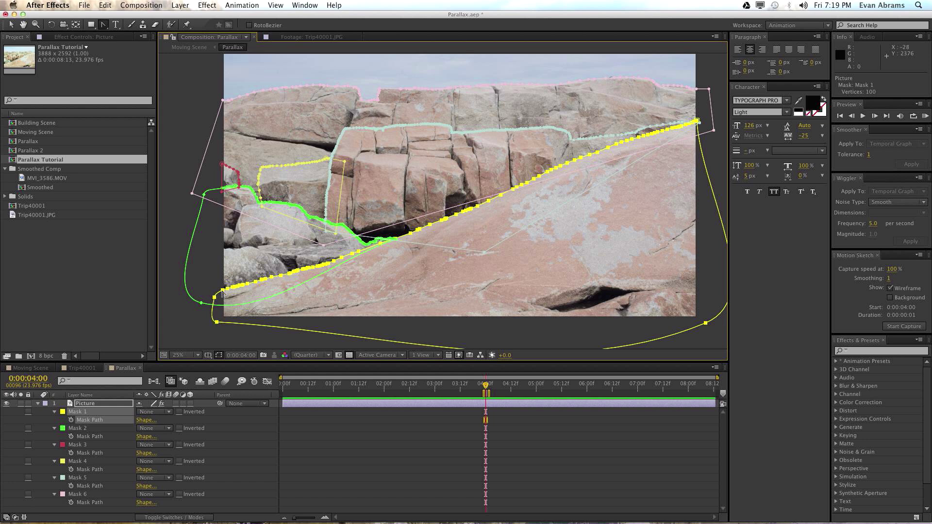
{"action": "left_click", "coordinate": [217, 323]}
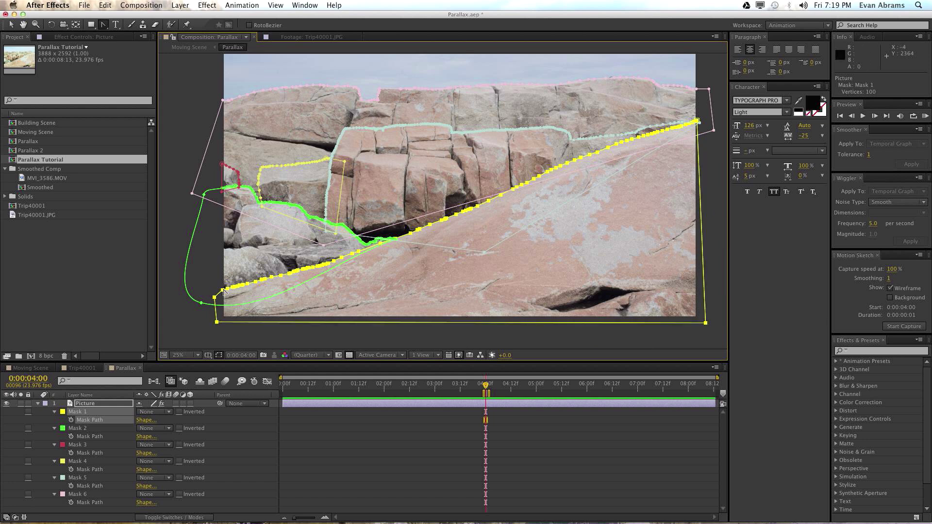
{"action": "left_click", "coordinate": [217, 322]}
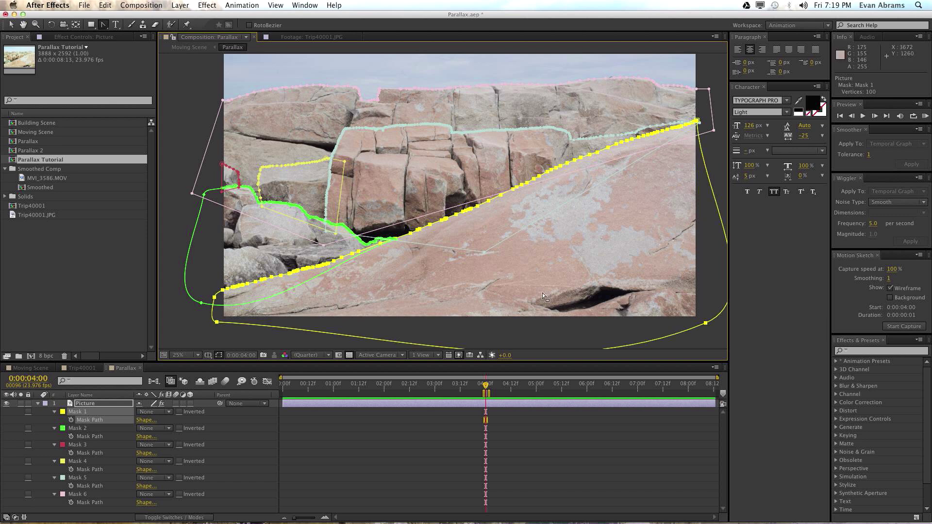
Reveal all mask properties of the Picture layer, including feather, opacity and expansion, and deselect everything
{"action": "left_click", "coordinate": [253, 436]}
{"action": "left_click", "coordinate": [102, 412]}
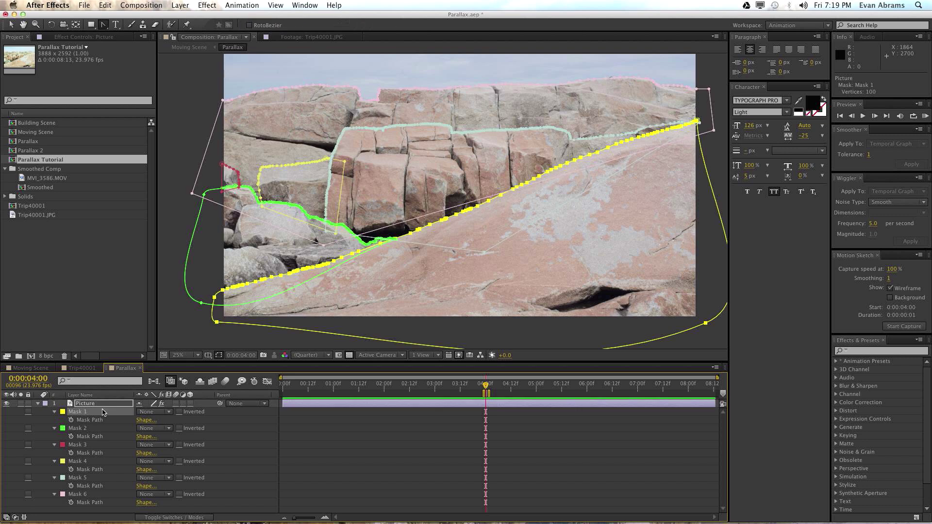
{"action": "key", "text": "m"}
{"action": "key", "text": "m"}
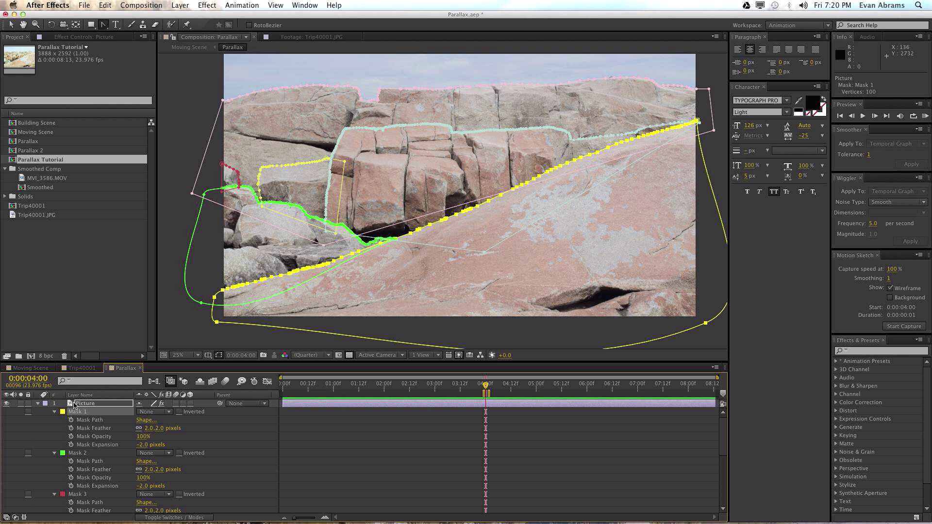
{"action": "key", "text": "F2"}
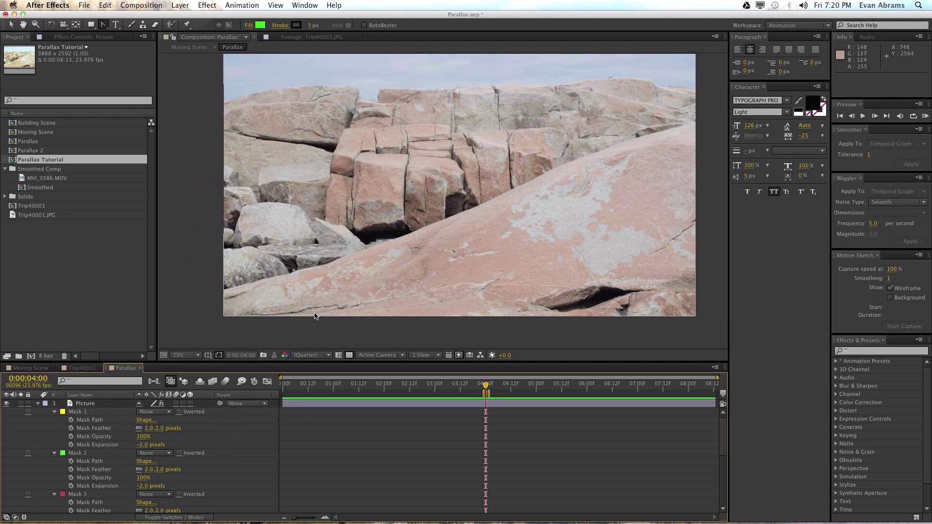
Set the mode of the Picture layer's Mask 1 to Add so only the foreground slope remains
{"action": "left_click", "coordinate": [309, 403]}
{"action": "key", "text": "v"}
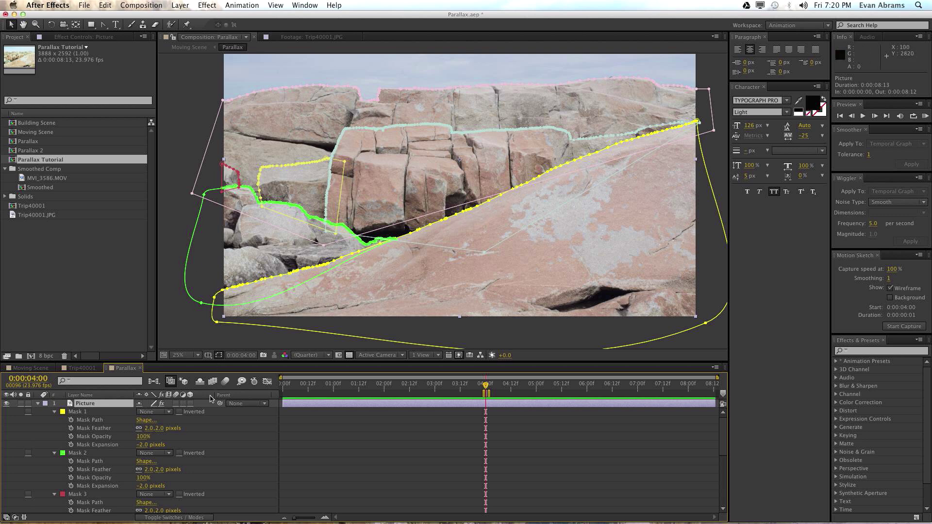
{"action": "left_click", "coordinate": [78, 411]}
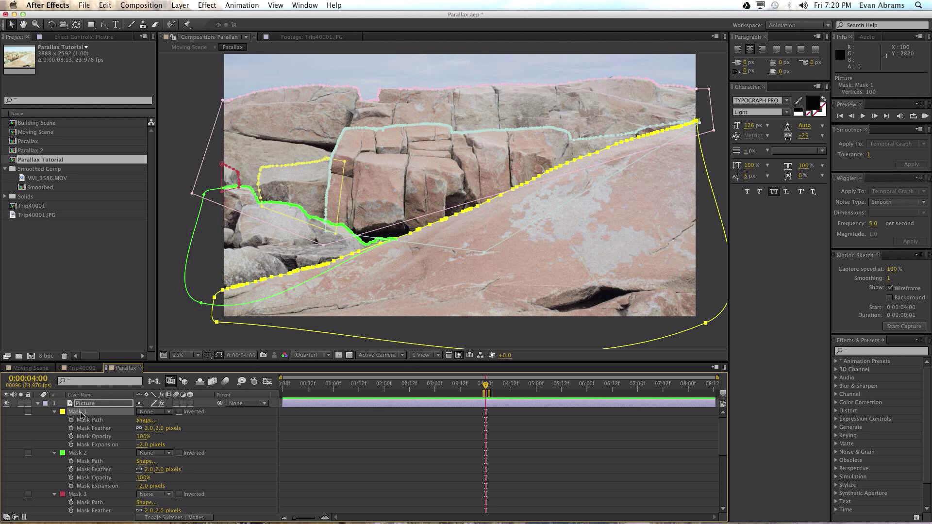
{"action": "left_click", "coordinate": [141, 411]}
{"action": "left_click", "coordinate": [146, 431]}
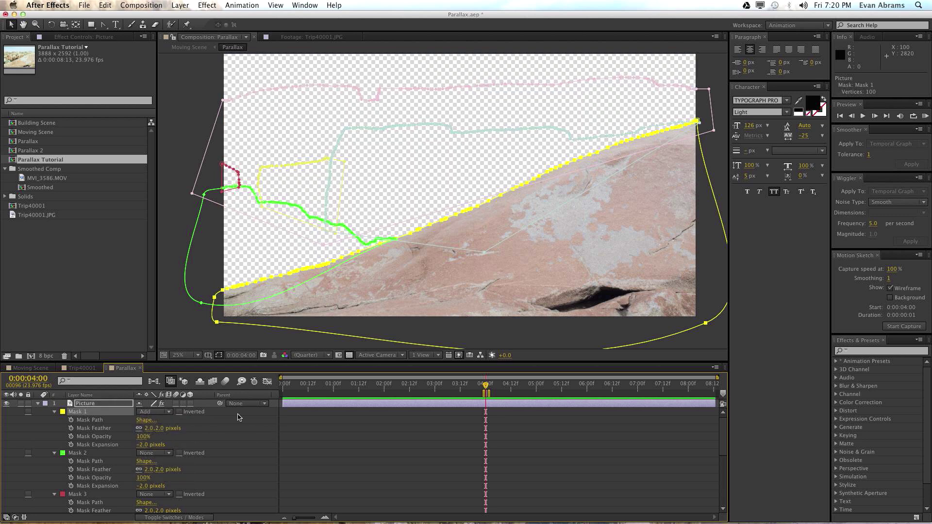
{"action": "left_click", "coordinate": [308, 443]}
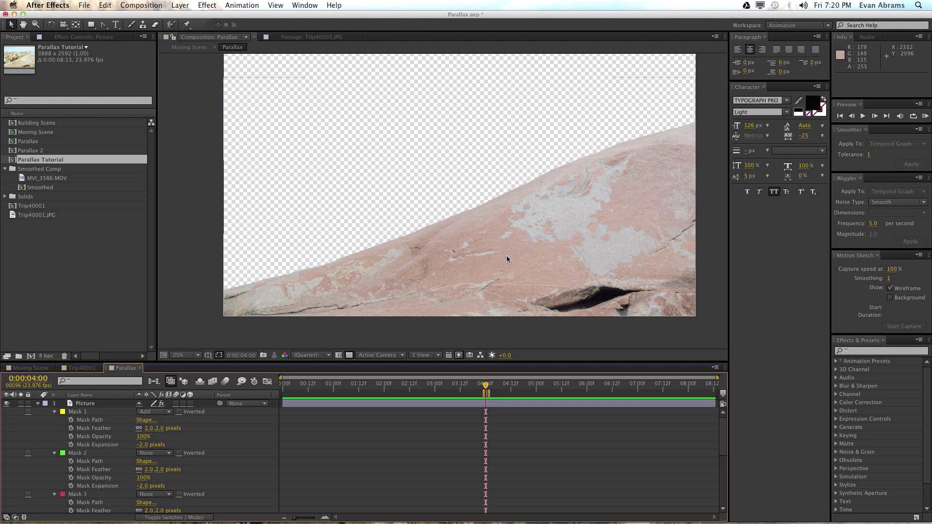
Collapse and duplicate the Picture layer, then hide the original
{"action": "left_click", "coordinate": [291, 403]}
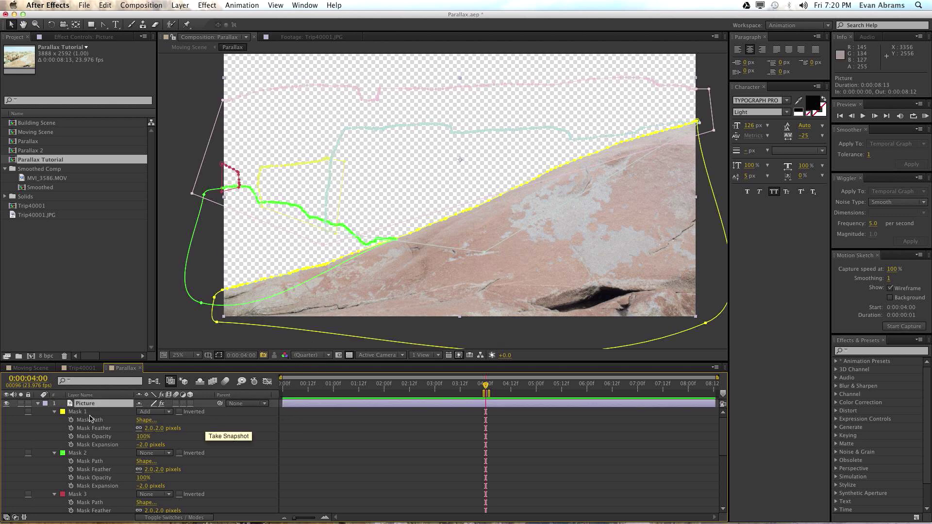
{"action": "left_click", "coordinate": [38, 403]}
{"action": "left_click", "coordinate": [92, 417]}
{"action": "left_click", "coordinate": [92, 405]}
{"action": "key", "text": "super+d"}
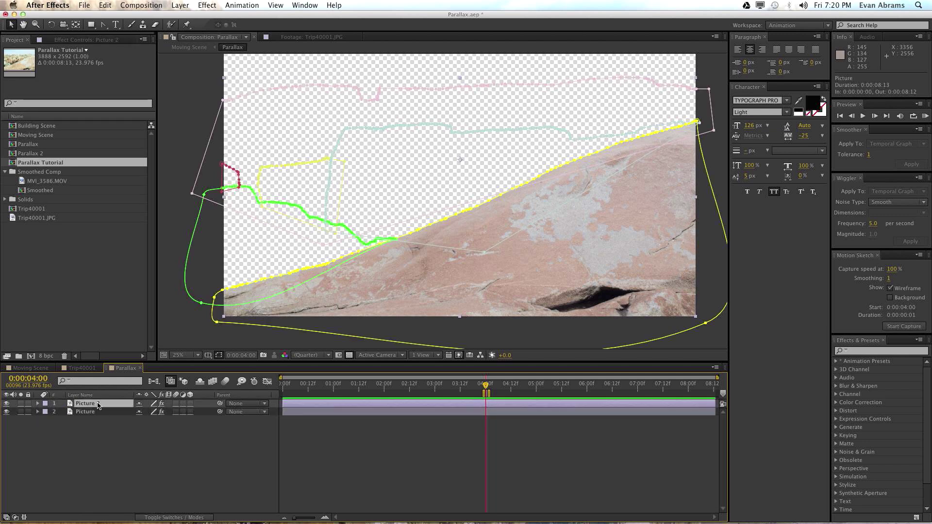
{"action": "left_click", "coordinate": [6, 412]}
{"action": "left_click", "coordinate": [90, 413]}
{"action": "left_click", "coordinate": [90, 405]}
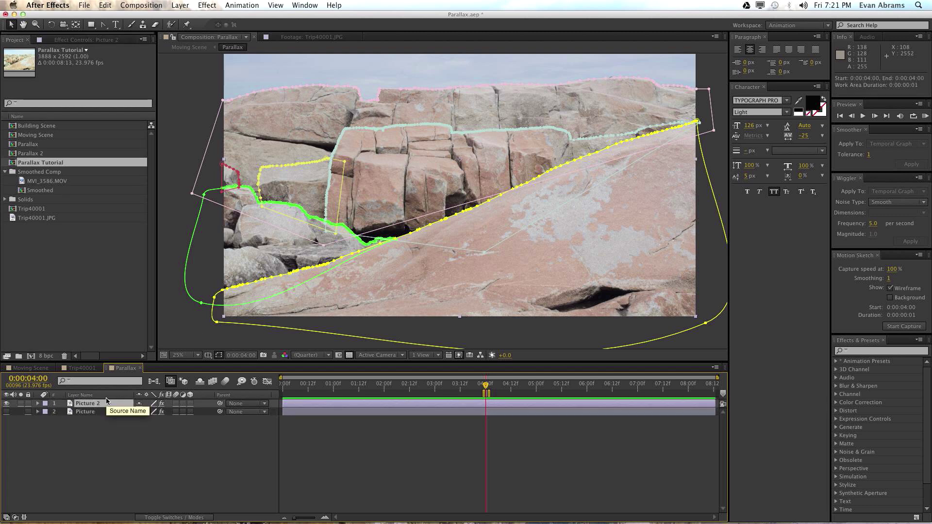
Reveal the masks of Picture 2 and set Mask 2's mode to Add to isolate the small rocks behind the slope
{"action": "key", "text": "m"}
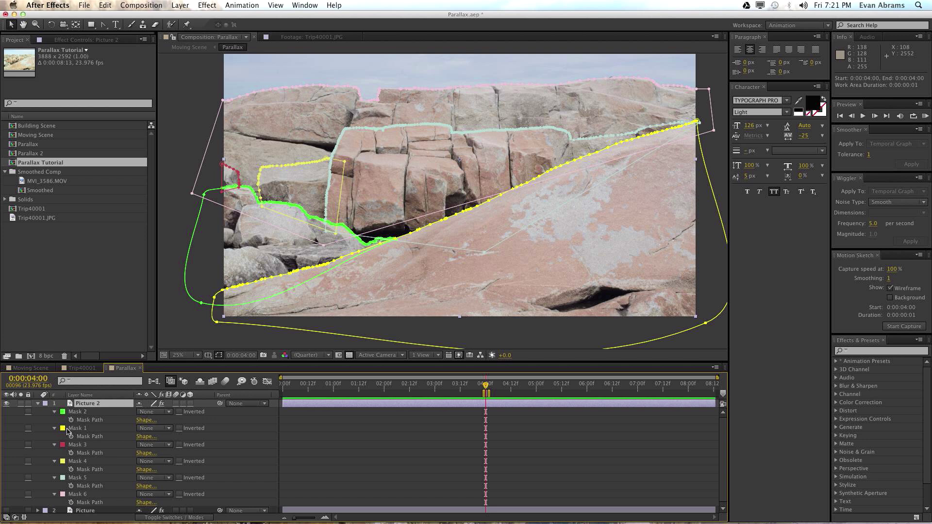
{"action": "left_click", "coordinate": [105, 413]}
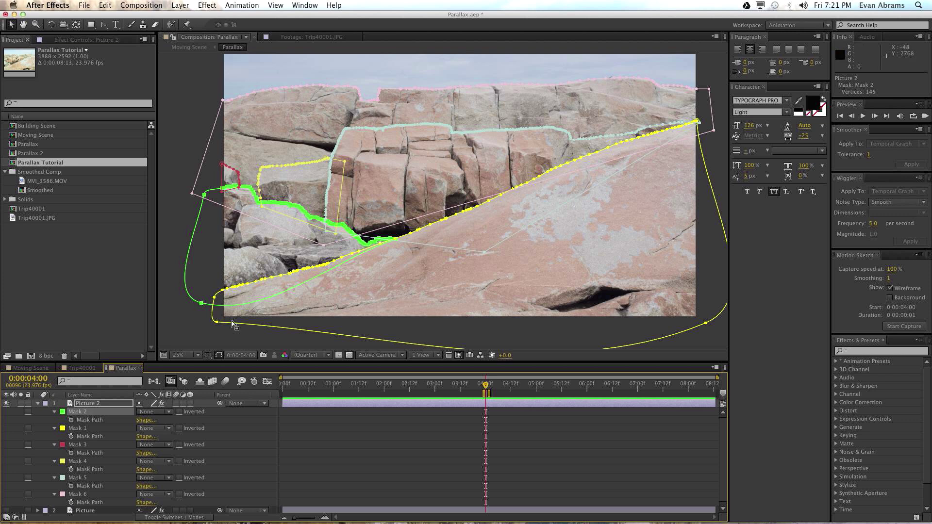
{"action": "left_click_drag", "start_coordinate": [90, 412], "coordinate": [86, 414]}
{"action": "left_click", "coordinate": [156, 414]}
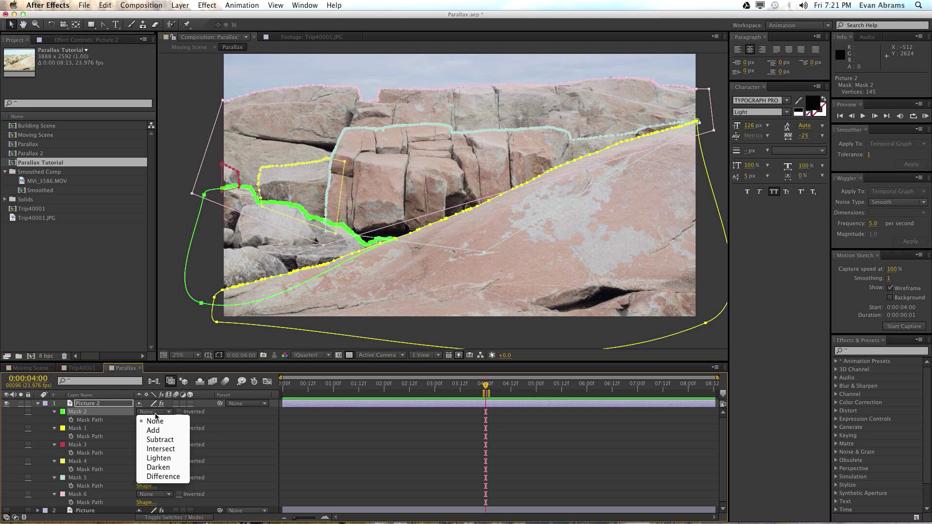
{"action": "left_click", "coordinate": [153, 431]}
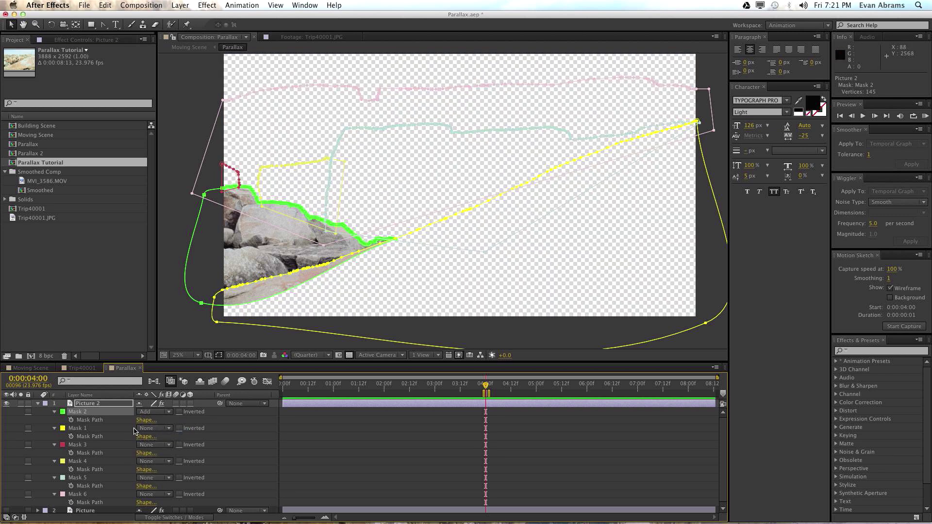
Set Mask 1 of Picture 2 to Subtract so the foreground slope is cut out of the small rocks
{"action": "left_click", "coordinate": [84, 429]}
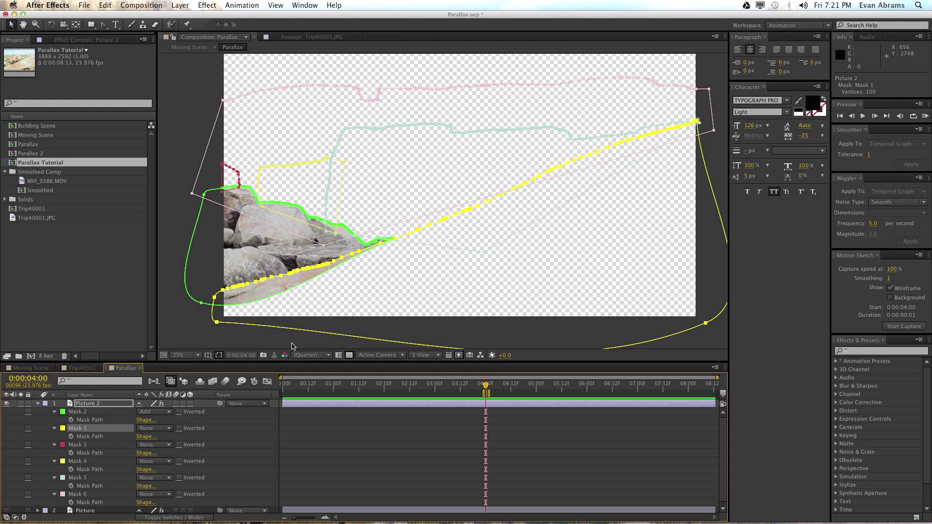
{"action": "left_click", "coordinate": [164, 430]}
{"action": "left_click", "coordinate": [158, 456]}
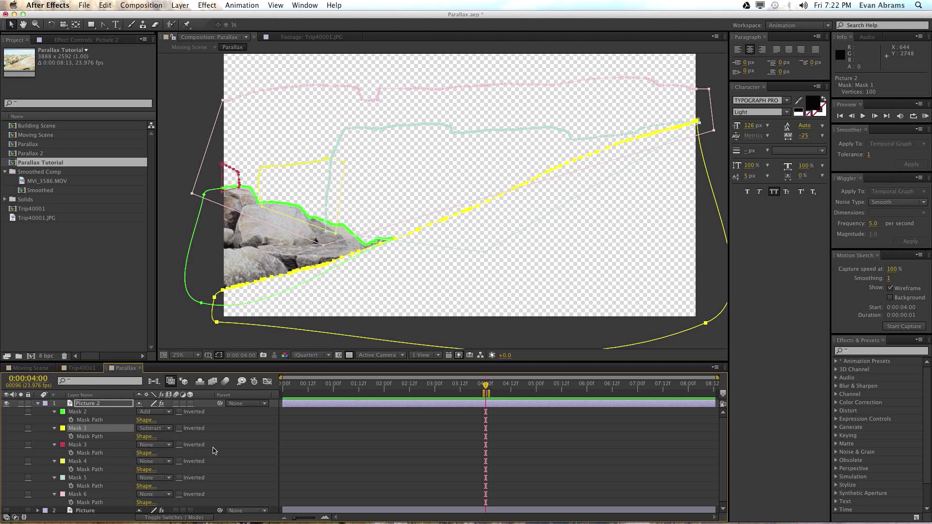
{"action": "left_click", "coordinate": [278, 301]}
{"action": "left_click", "coordinate": [123, 410]}
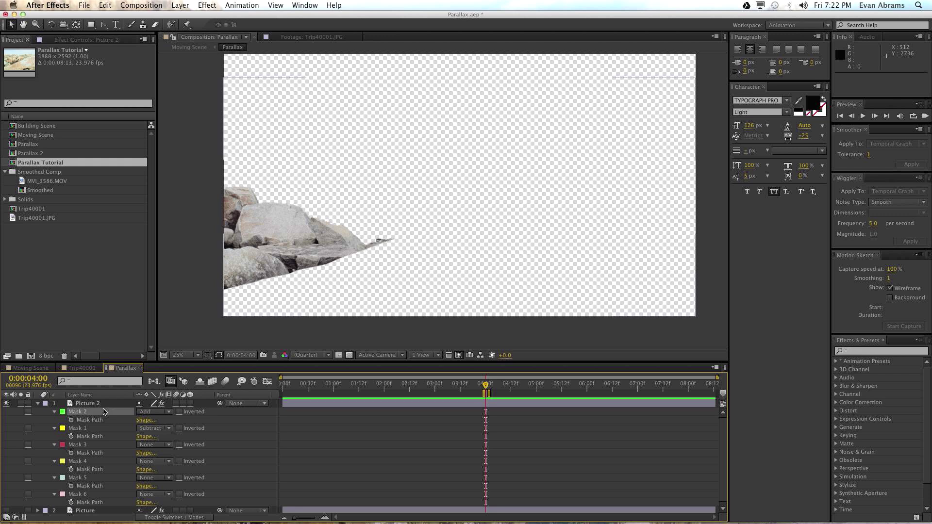
{"action": "left_click", "coordinate": [88, 429]}
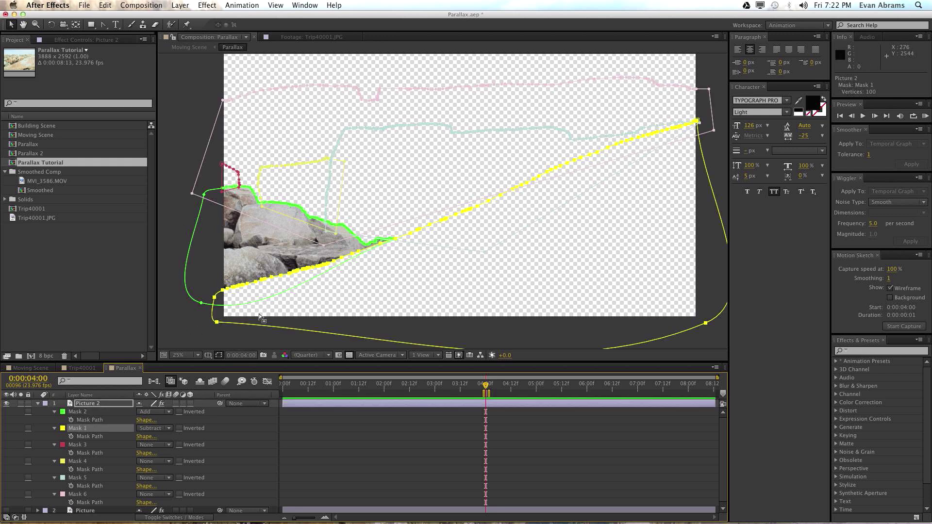
Collapse and duplicate the Picture 2 layer, then hide the layer it was copied from
{"action": "left_click", "coordinate": [38, 404]}
{"action": "left_click", "coordinate": [99, 404]}
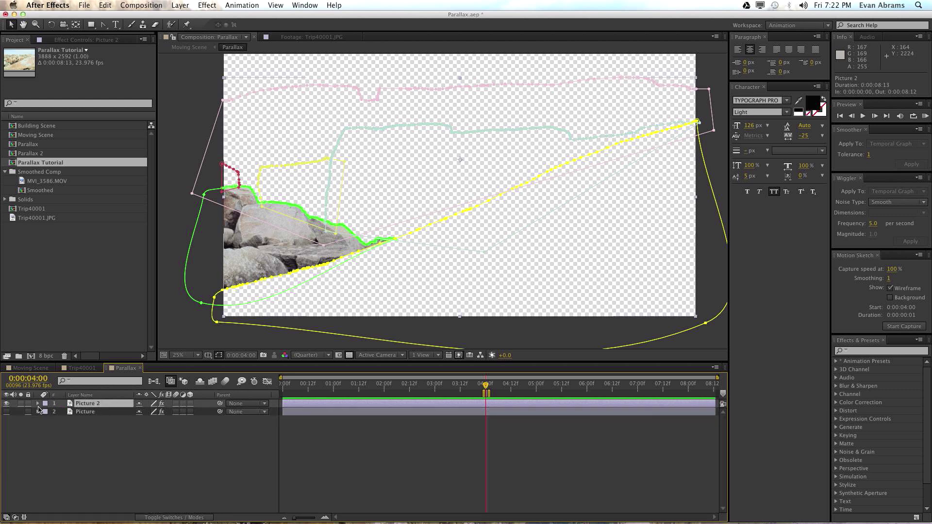
{"action": "key", "text": "ctrl+d"}
{"action": "left_click", "coordinate": [7, 411]}
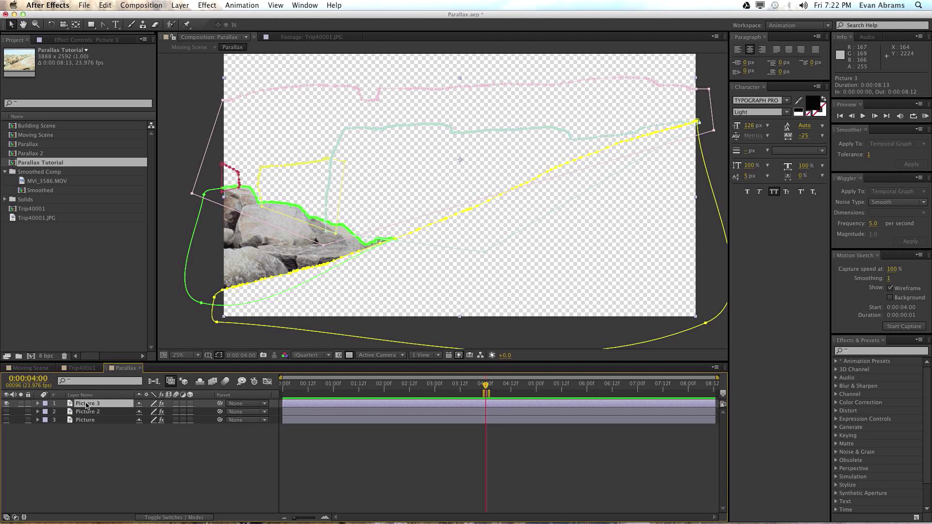
Reveal the masks of Picture 3, move Mask 5 to the top of the mask list and set its mode to Add
{"action": "left_click", "coordinate": [38, 403]}
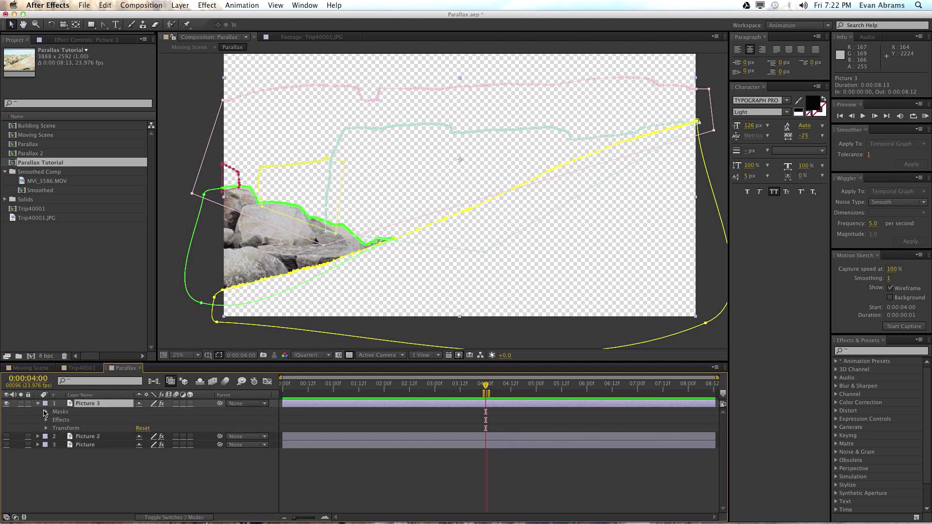
{"action": "key", "text": "m"}
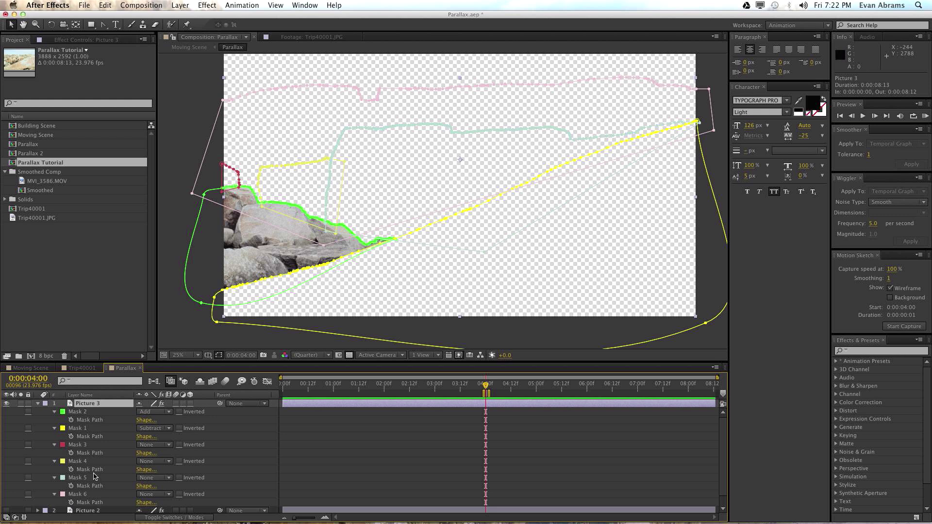
{"action": "left_click_drag", "start_coordinate": [90, 479], "coordinate": [92, 411]}
{"action": "left_click", "coordinate": [154, 411]}
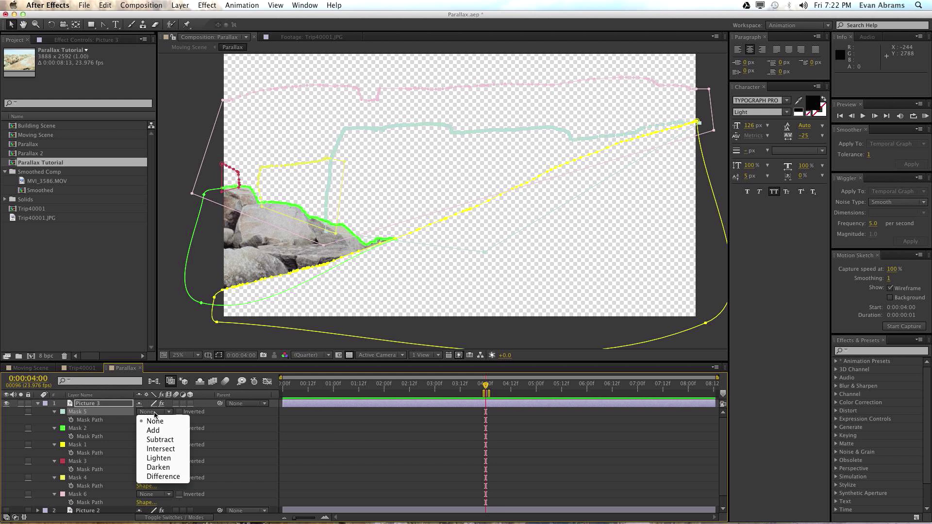
{"action": "left_click", "coordinate": [155, 429]}
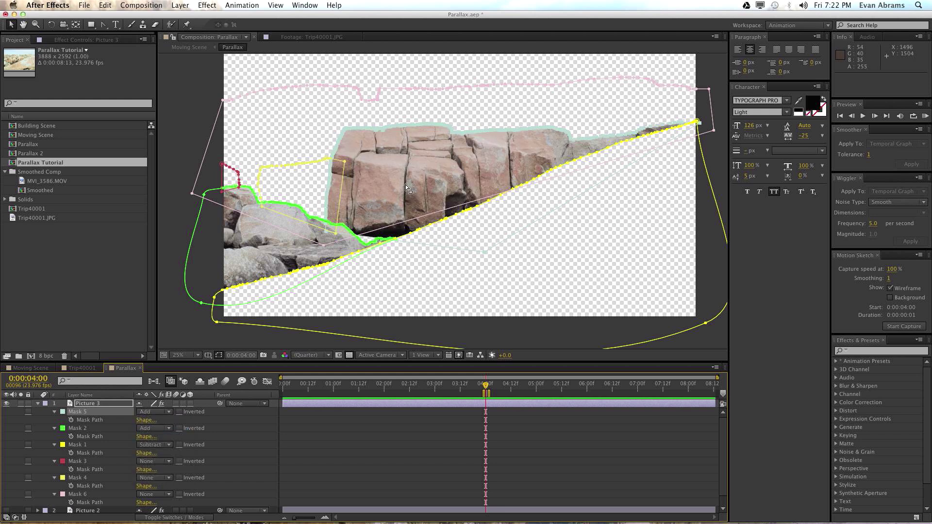
Set Mask 2 of Picture 3 to Subtract, leaving only the central rock block, and collapse the layer
{"action": "left_click", "coordinate": [159, 429]}
{"action": "left_click", "coordinate": [155, 457]}
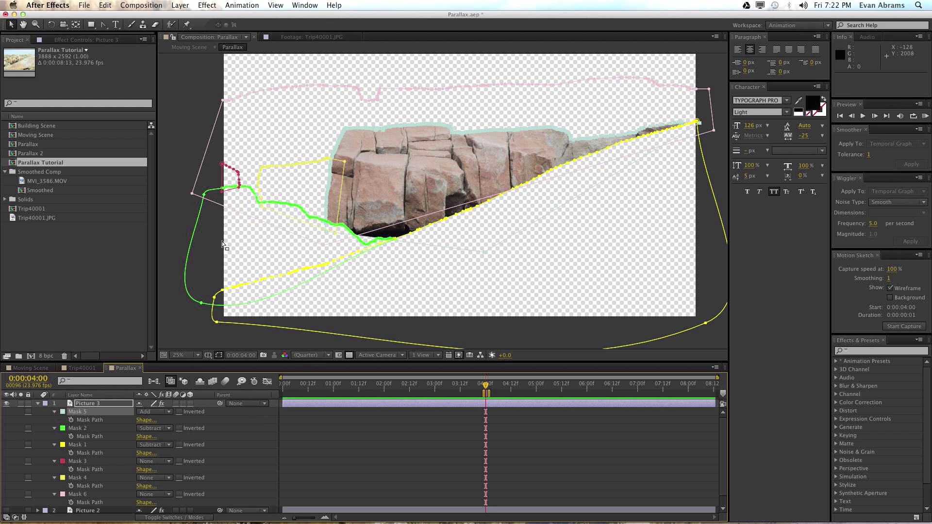
{"action": "left_click", "coordinate": [94, 445]}
{"action": "left_click_drag", "start_coordinate": [489, 256], "coordinate": [383, 286]}
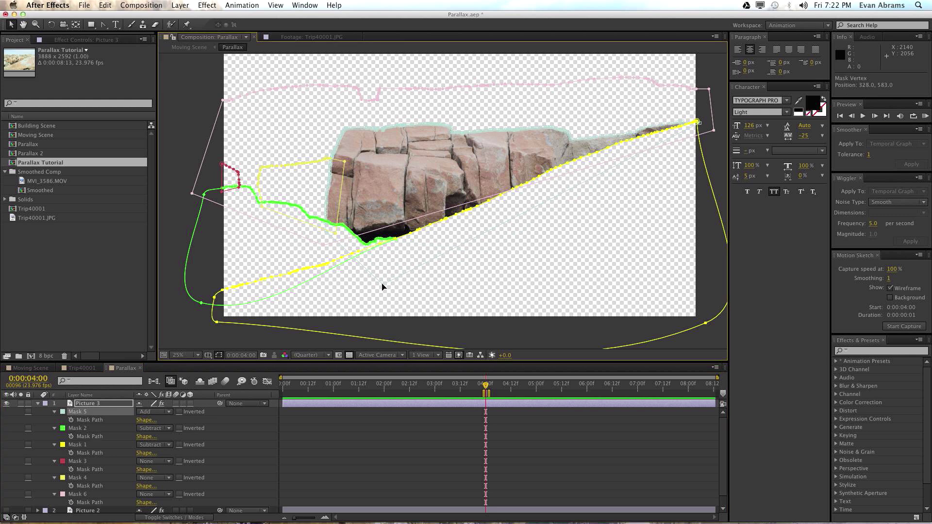
{"action": "left_click", "coordinate": [131, 408]}
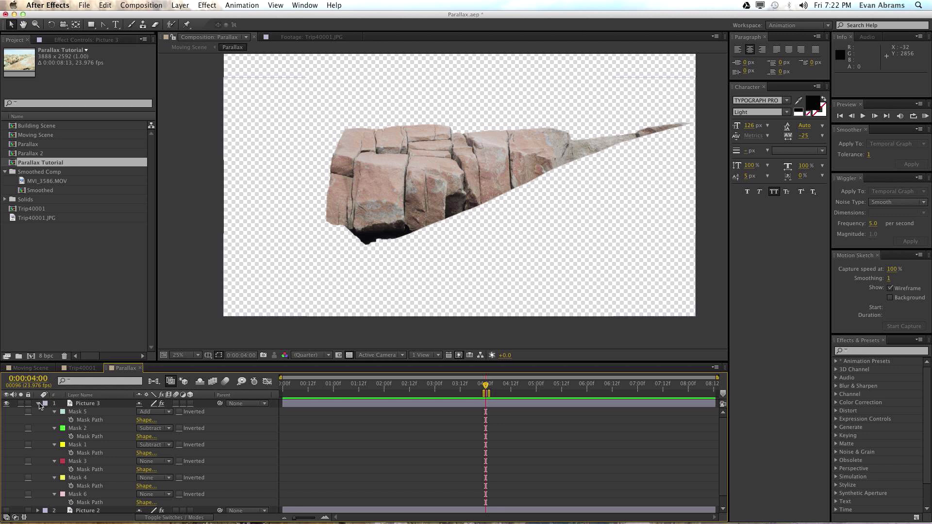
{"action": "left_click", "coordinate": [39, 404]}
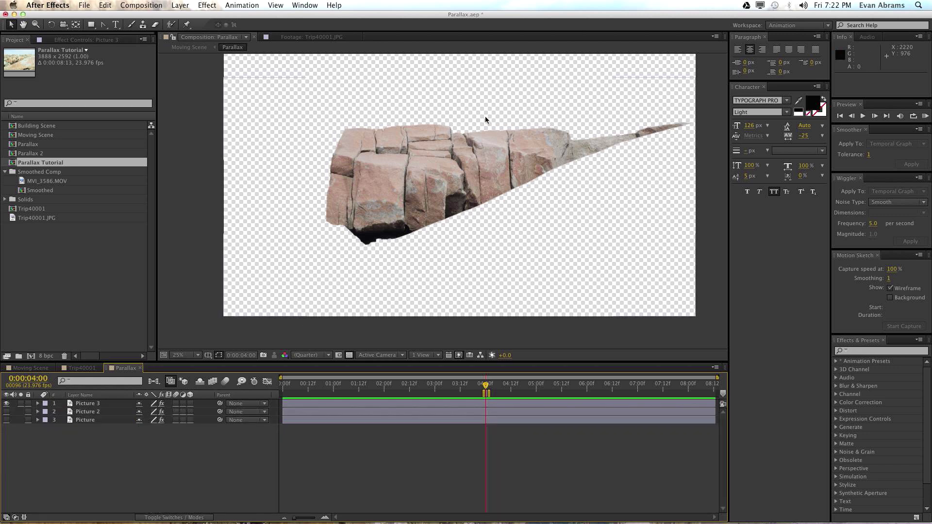
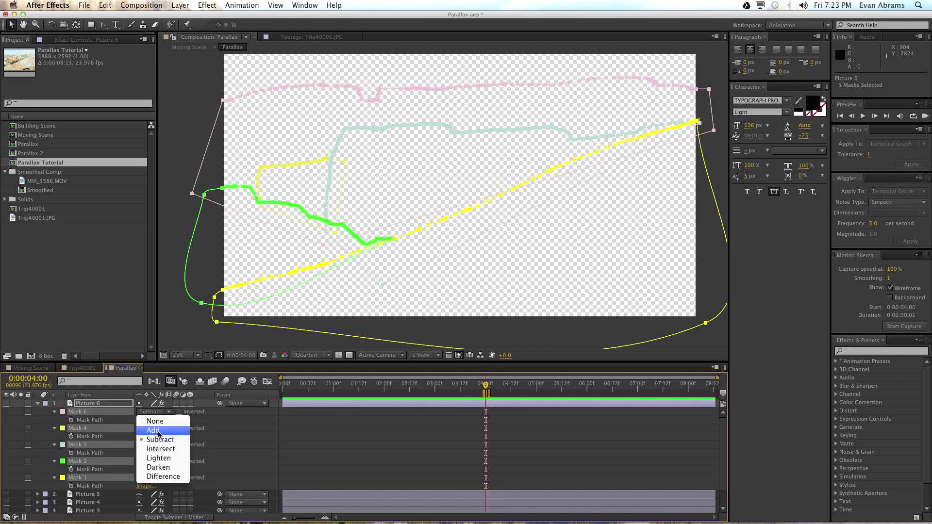
Set all five masks of Picture 6 to Subtract so that only the sky is left in the layer
{"action": "left_click", "coordinate": [154, 392]}
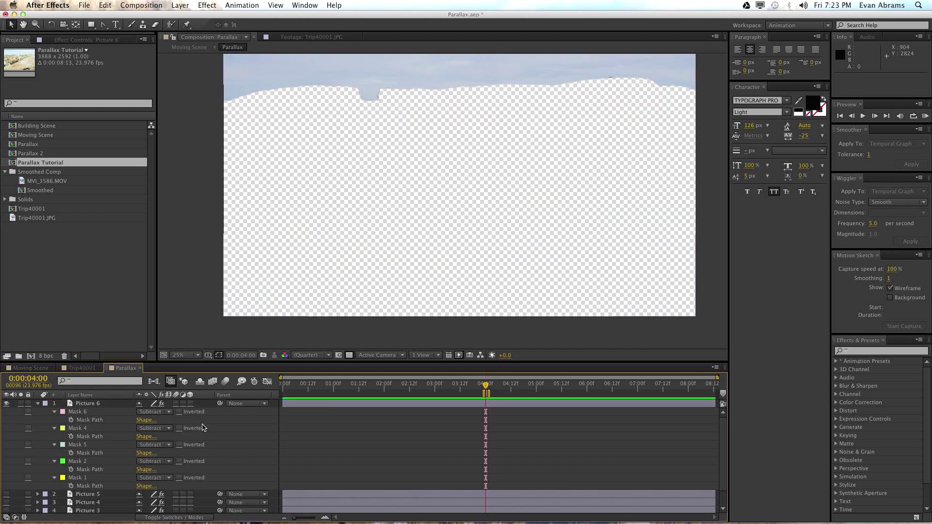
{"action": "left_click", "coordinate": [100, 405]}
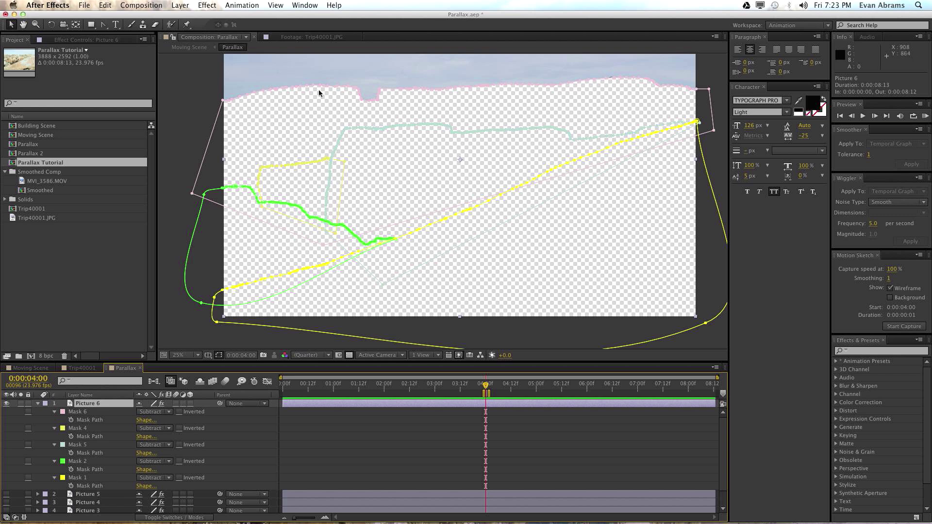
{"action": "left_click_drag", "start_coordinate": [487, 98], "coordinate": [504, 171]}
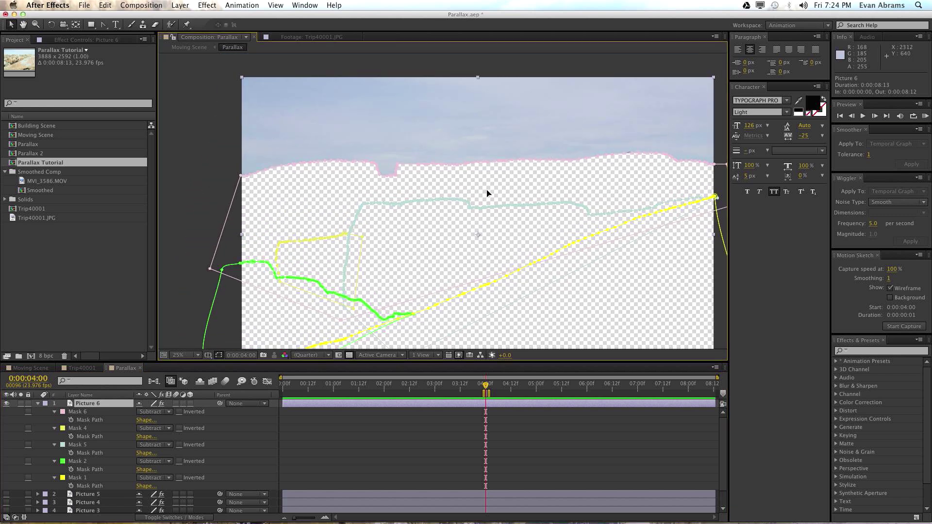
{"action": "left_click", "coordinate": [218, 438]}
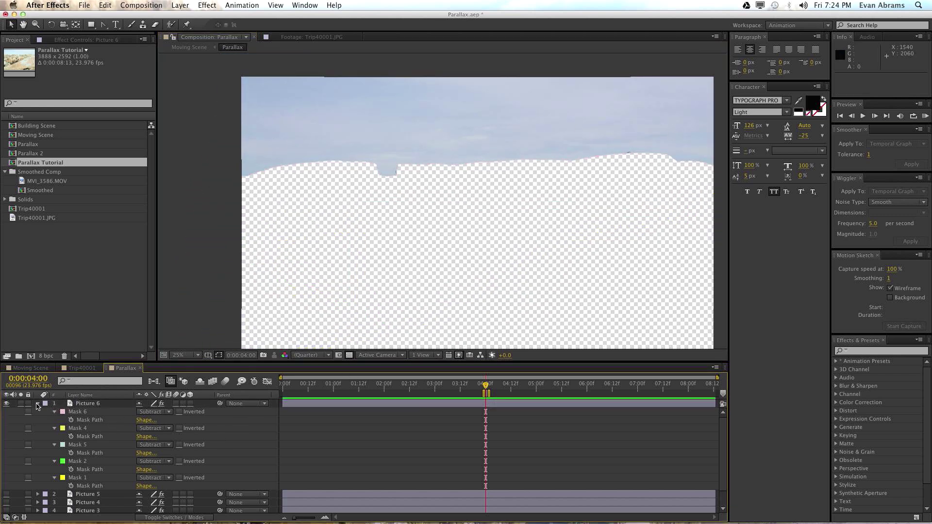
Collapse the Picture 6 layer and turn on the visibility of all the picture layers beneath it
{"action": "left_click", "coordinate": [37, 405]}
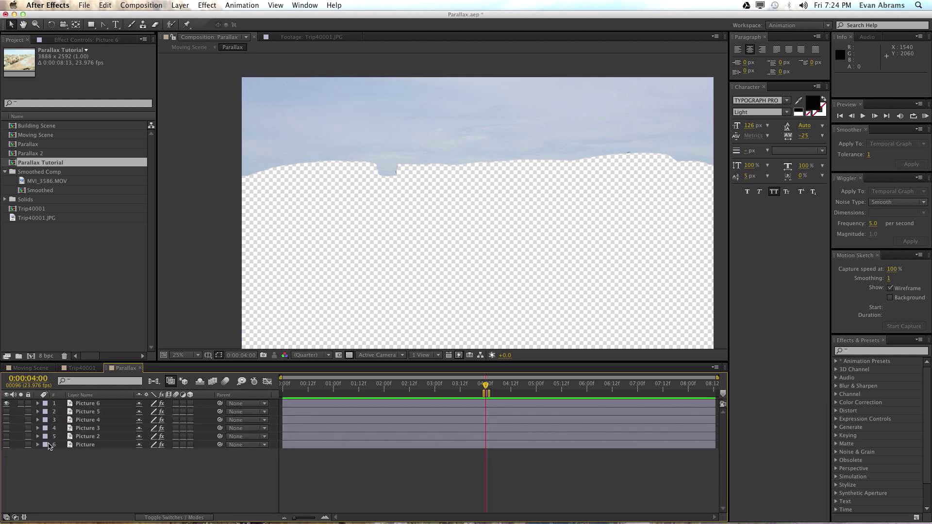
{"action": "left_click_drag", "start_coordinate": [11, 412], "coordinate": [6, 457]}
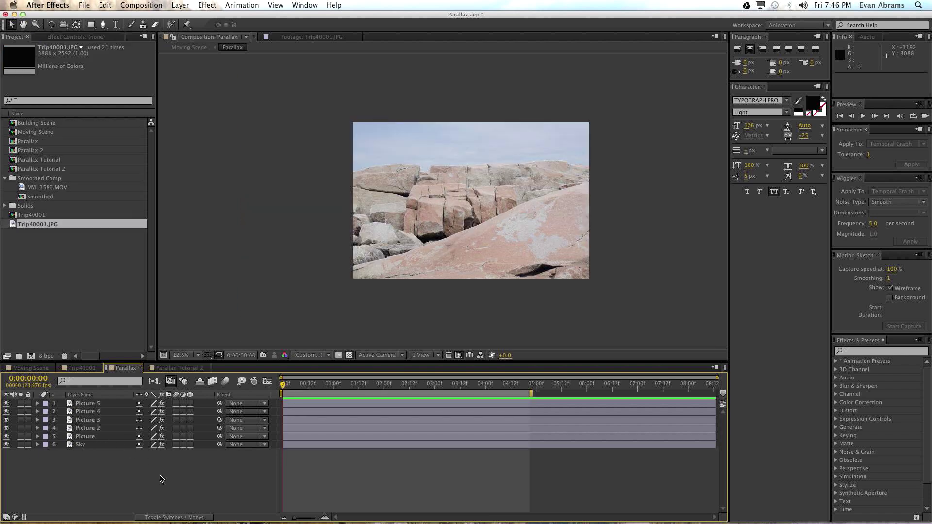
Make all six layers, from Picture 5 down to Sky, 3D layers
{"action": "left_click", "coordinate": [92, 405]}
{"action": "left_click", "coordinate": [98, 444], "text": "shift"}
{"action": "left_click", "coordinate": [191, 409]}
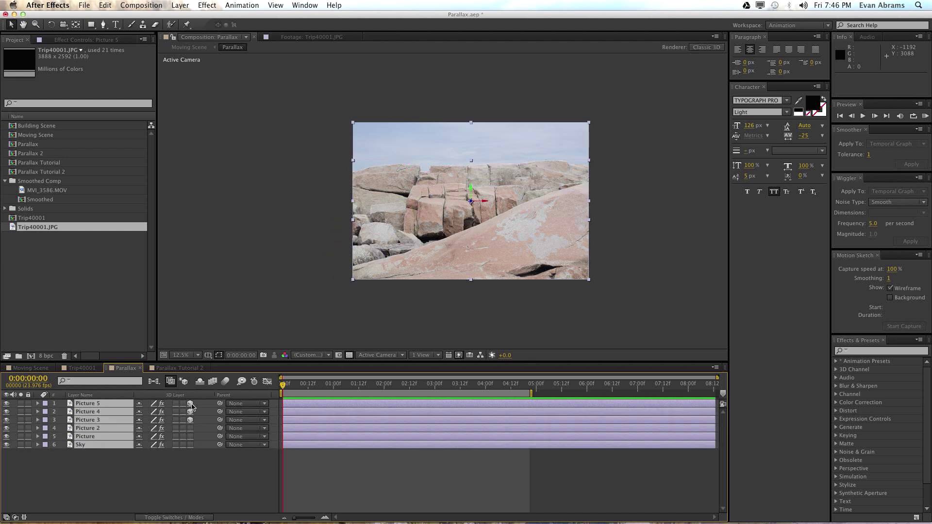
{"action": "left_click", "coordinate": [192, 484]}
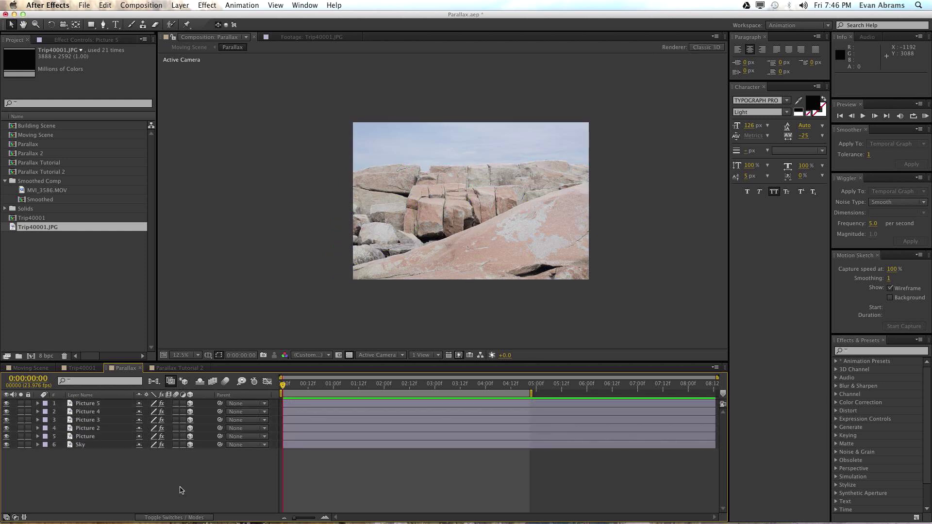
Add a one-node camera named Camera 1 with the 50mm preset to the Parallax composition
{"action": "right_click", "coordinate": [89, 471]}
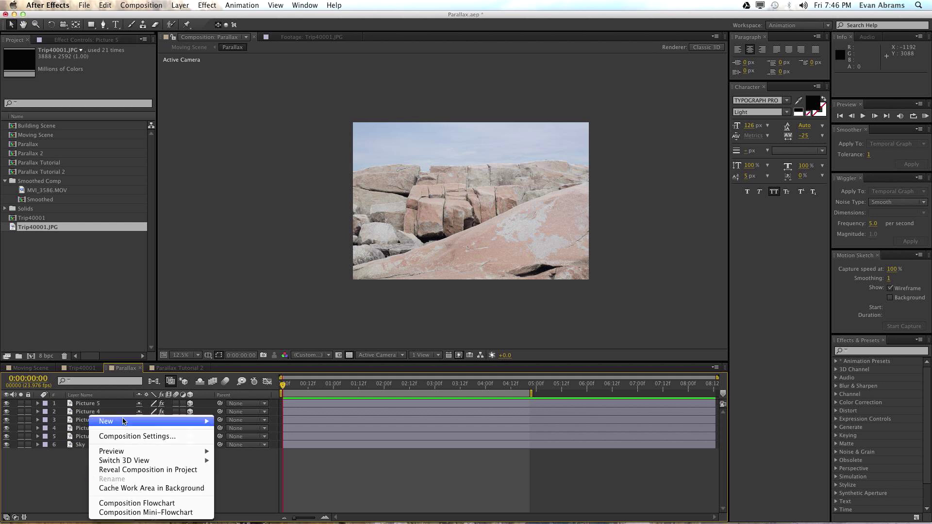
{"action": "mouse_move", "coordinate": [124, 421]}
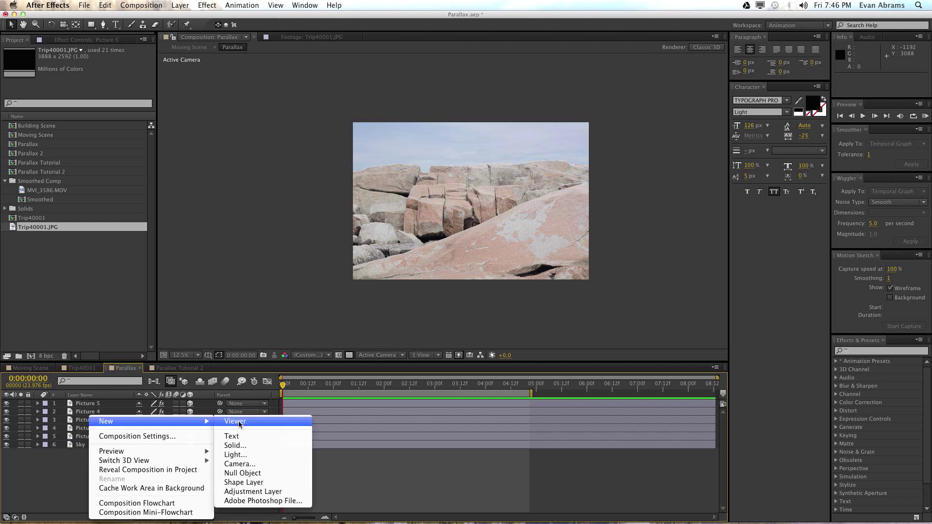
{"action": "left_click", "coordinate": [239, 463]}
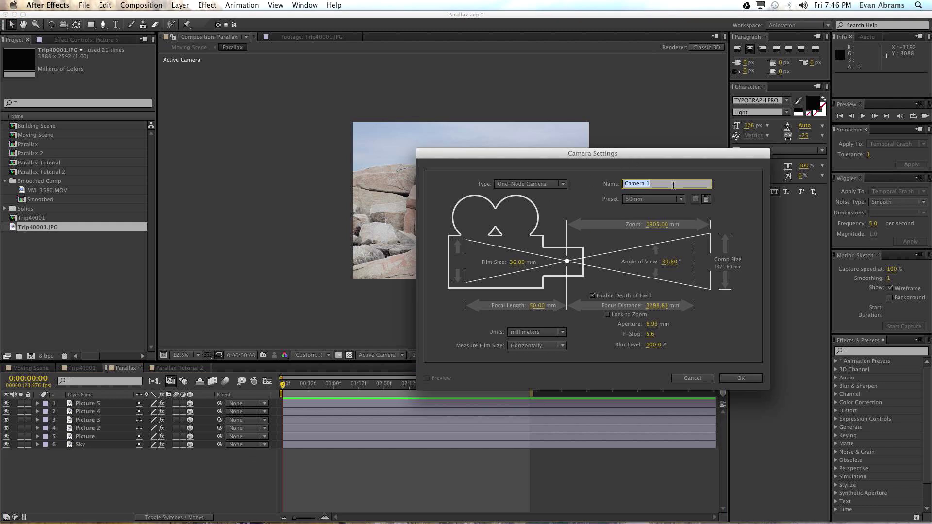
{"action": "left_click", "coordinate": [654, 200]}
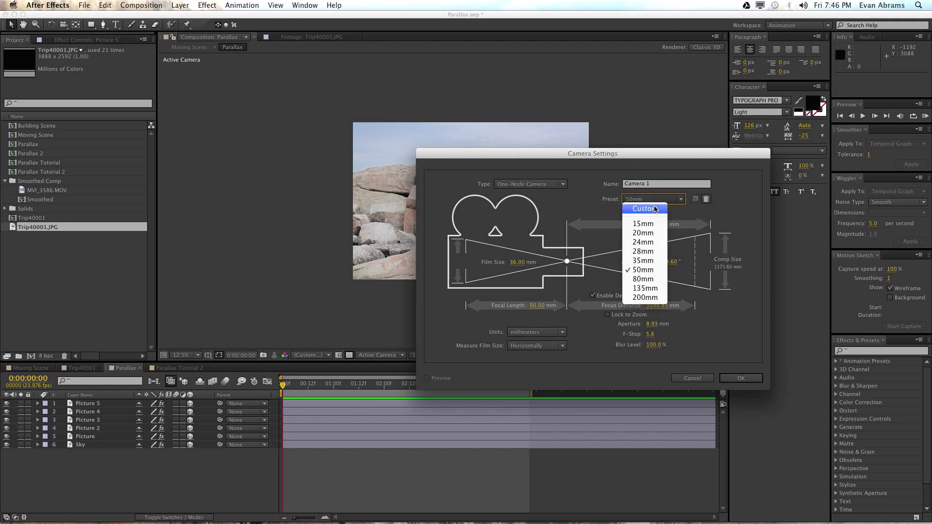
{"action": "left_click", "coordinate": [641, 276]}
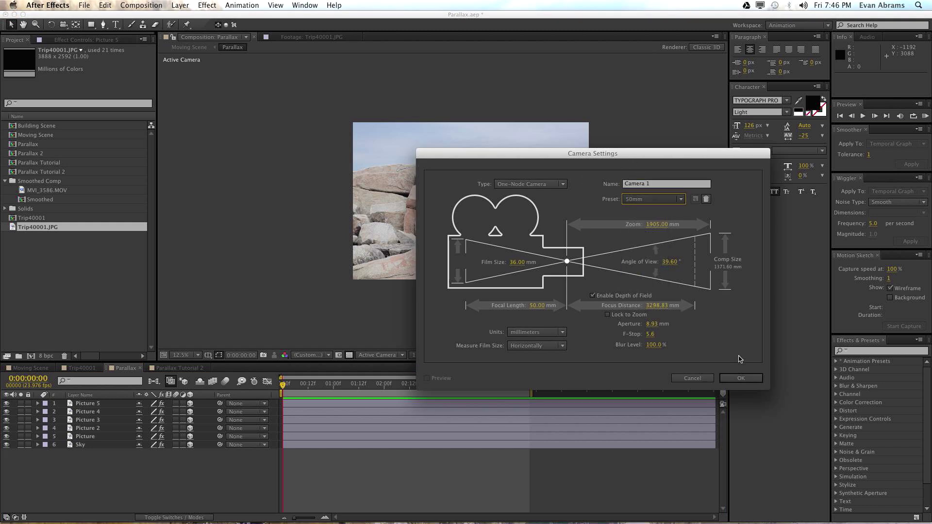
{"action": "left_click", "coordinate": [657, 205]}
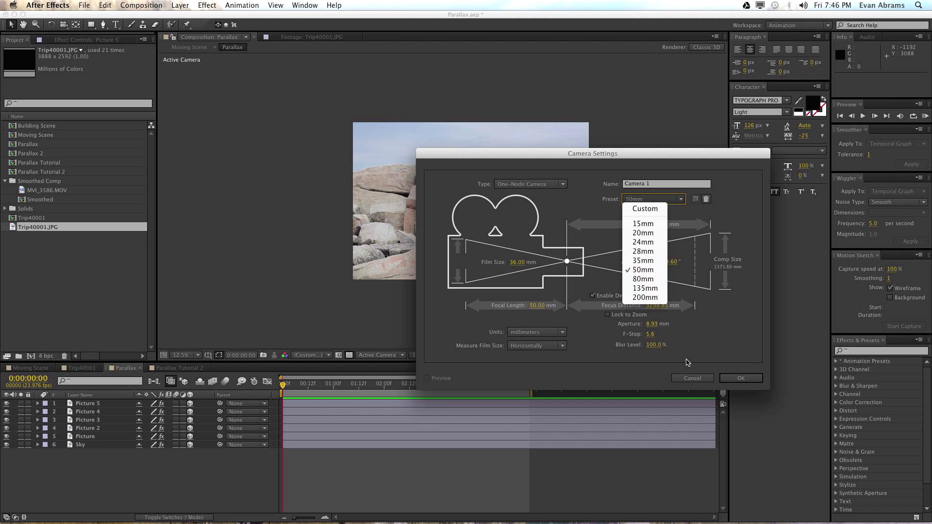
{"action": "left_click", "coordinate": [642, 270]}
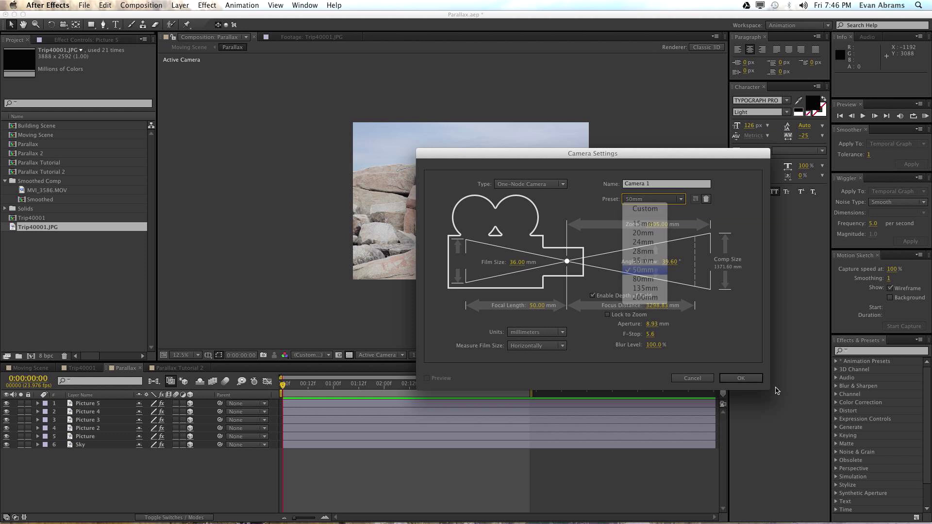
{"action": "left_click", "coordinate": [737, 376]}
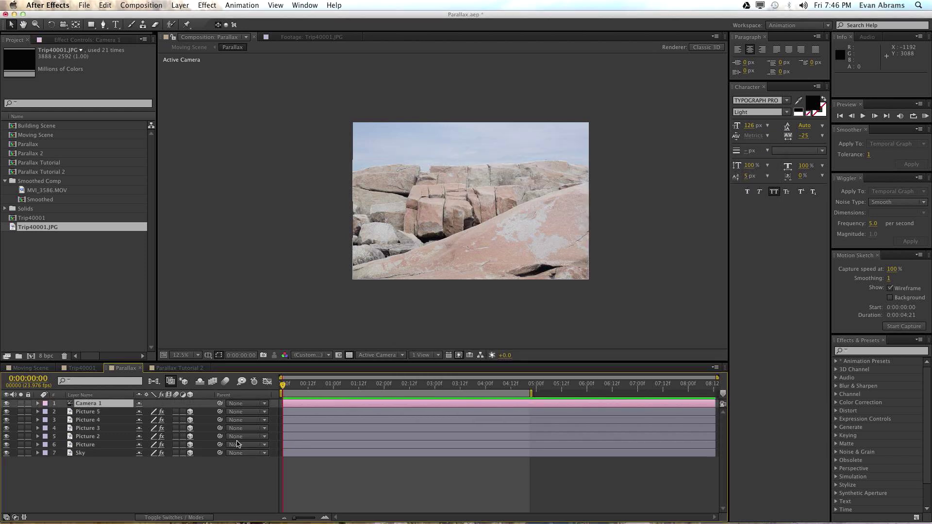
{"action": "left_click", "coordinate": [170, 485]}
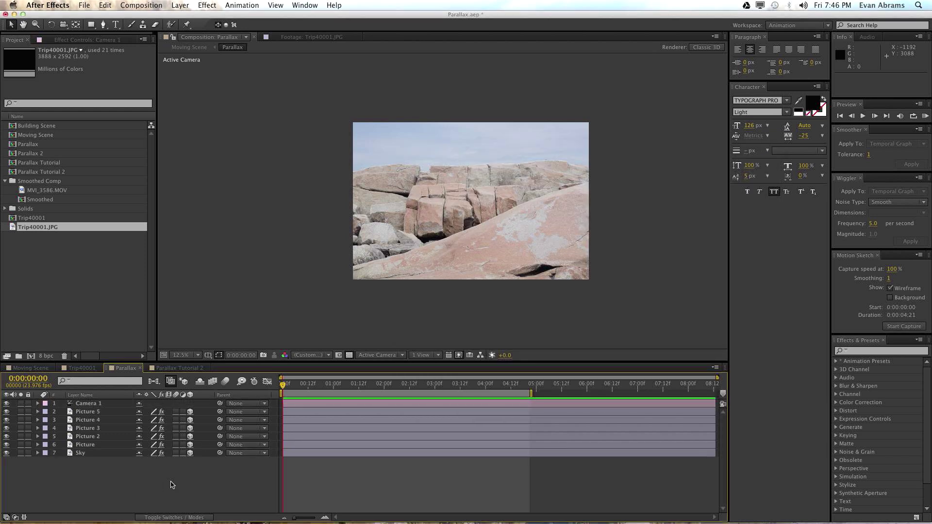
Check the Sky layer by toggling its visibility and set its Z position to 10000
{"action": "left_click", "coordinate": [84, 405]}
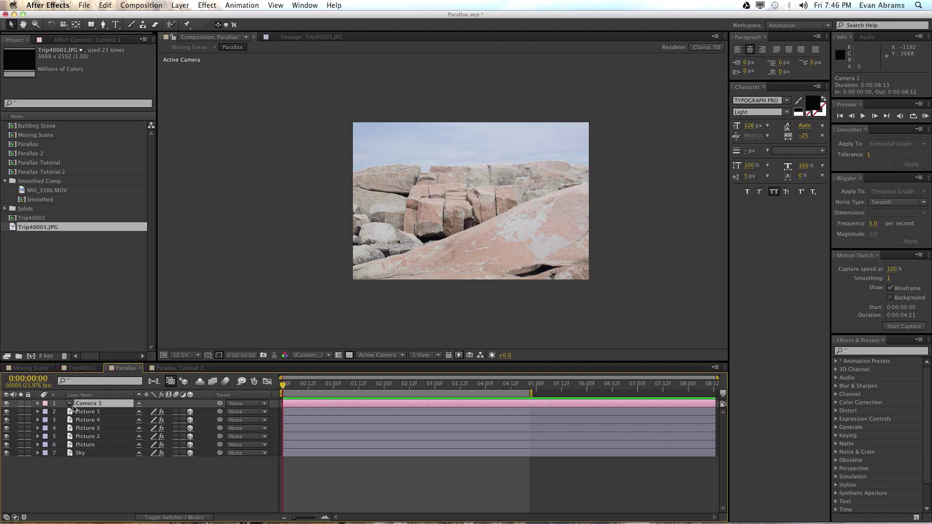
{"action": "left_click", "coordinate": [85, 453]}
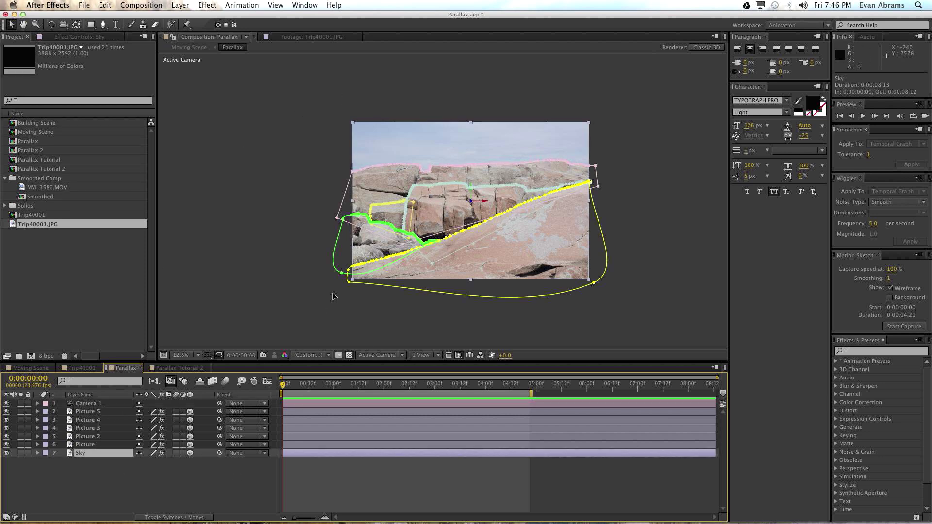
{"action": "left_click", "coordinate": [6, 453]}
{"action": "left_click", "coordinate": [6, 453]}
{"action": "left_click", "coordinate": [6, 453]}
{"action": "left_click", "coordinate": [5, 453]}
{"action": "key", "text": "p"}
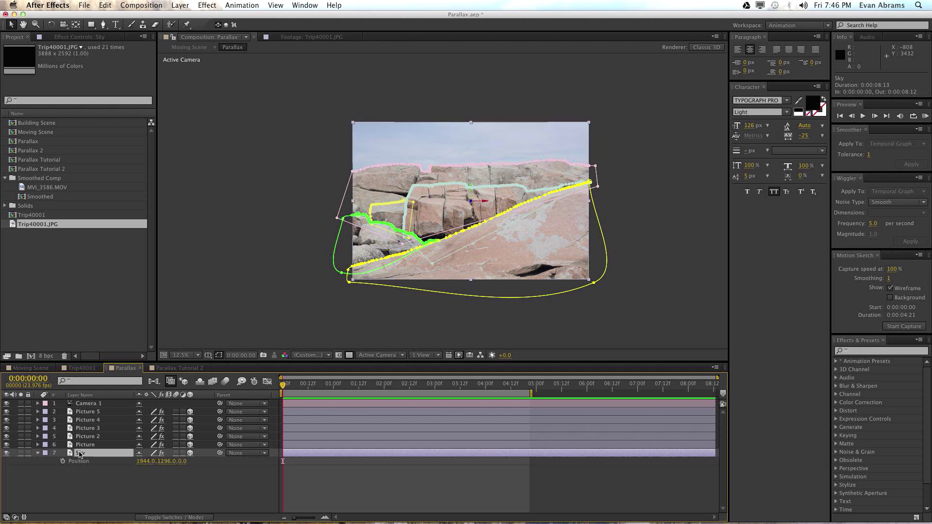
{"action": "left_click", "coordinate": [182, 462]}
{"action": "type", "text": "10000"}
{"action": "key", "text": "Return"}
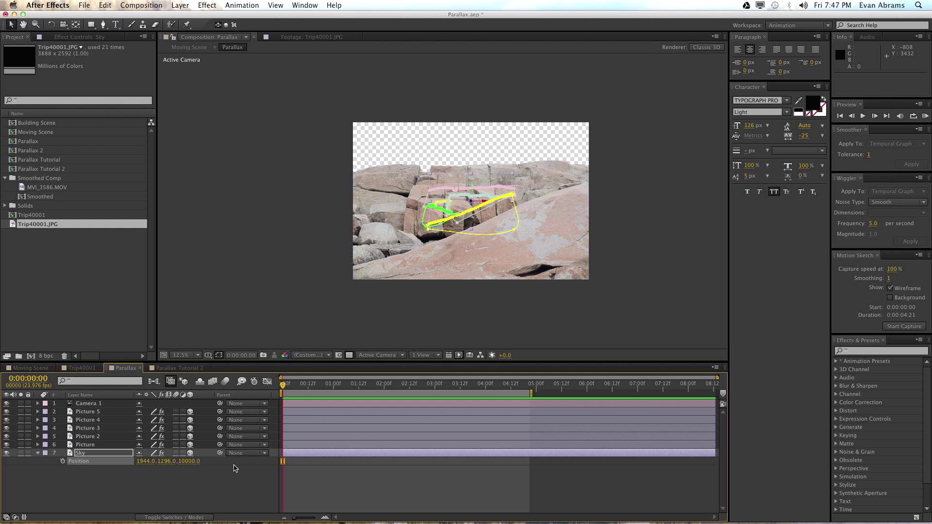
Scale the Sky layer uniformly to 286% so it fills the frame again behind the rocks
{"action": "key", "text": "s"}
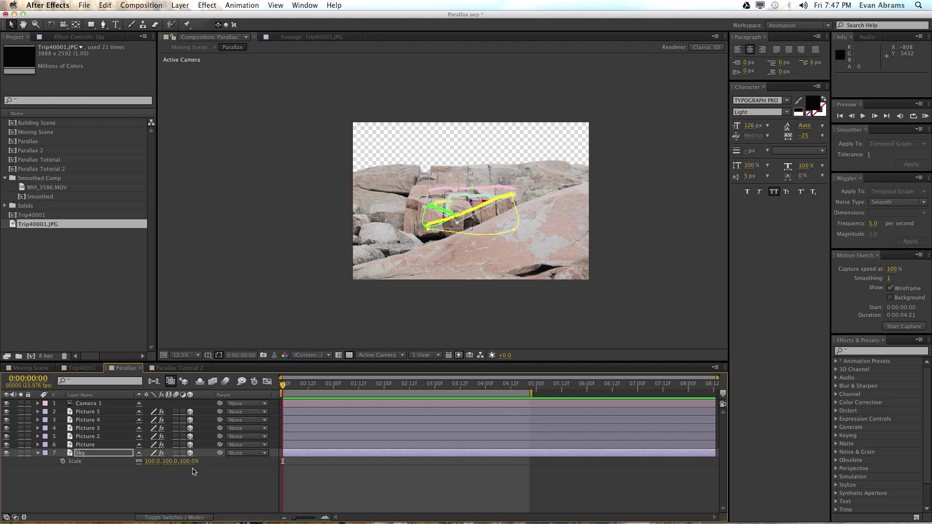
{"action": "left_click", "coordinate": [134, 471]}
{"action": "left_click_drag", "start_coordinate": [193, 461], "coordinate": [276, 455]}
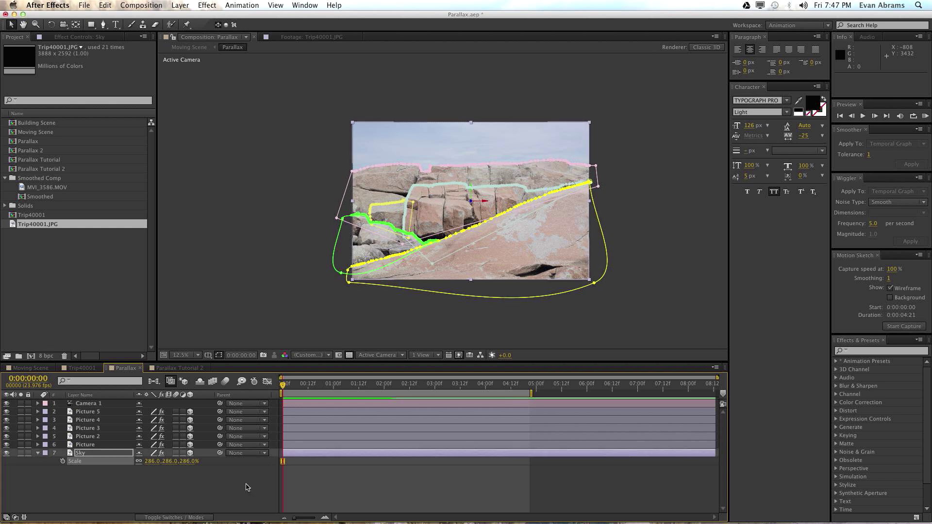
{"action": "left_click", "coordinate": [104, 473]}
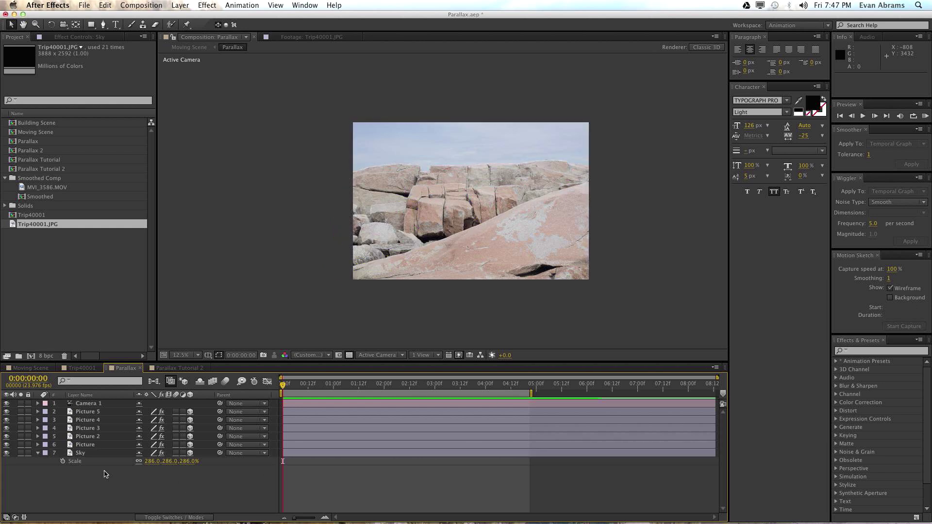
Reveal the Position property of the five rock layers, Picture 5 through Picture, and deselect them
{"action": "left_click", "coordinate": [96, 413]}
{"action": "left_click", "coordinate": [95, 445], "text": "shift"}
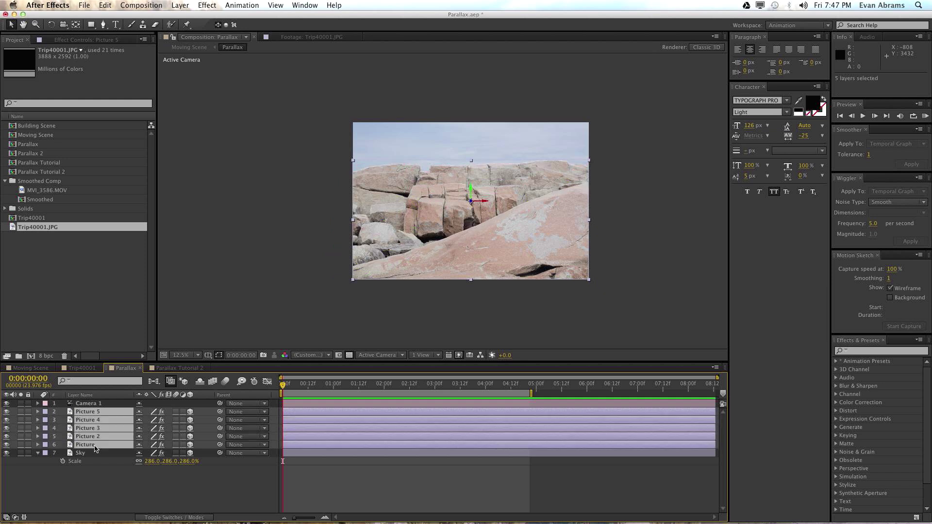
{"action": "left_click", "coordinate": [125, 482]}
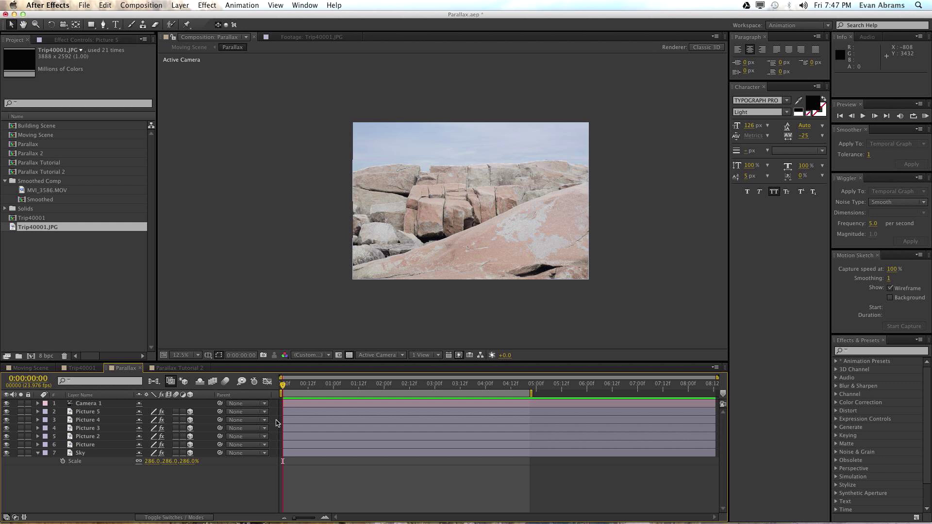
{"action": "left_click", "coordinate": [97, 412]}
{"action": "left_click", "coordinate": [93, 445], "text": "shift"}
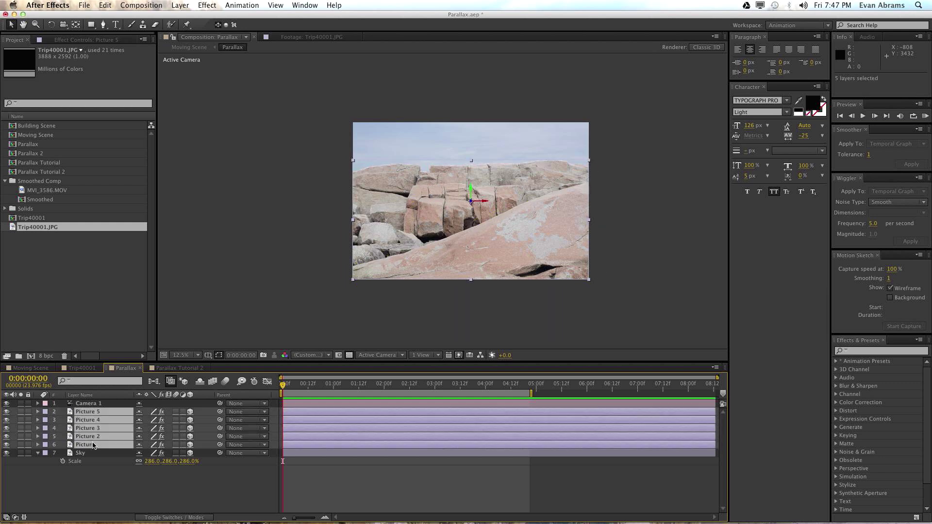
{"action": "key", "text": "p"}
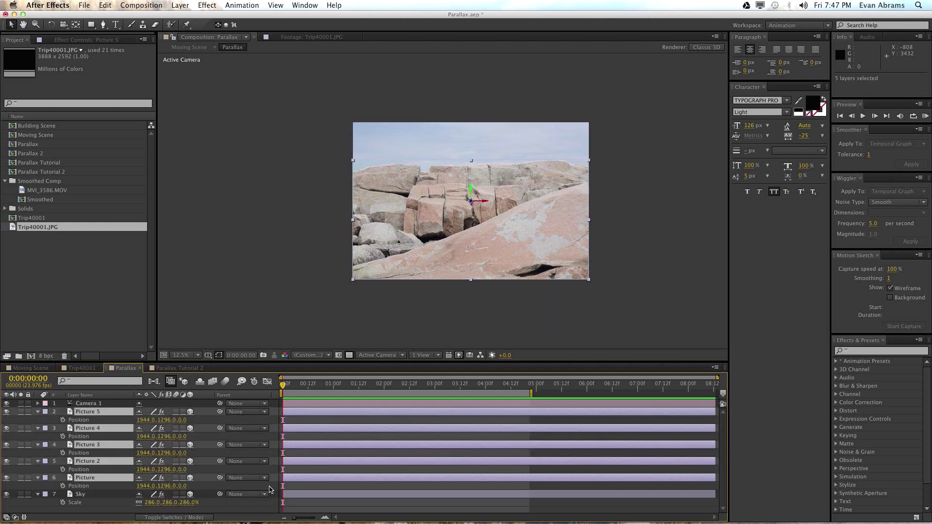
{"action": "key", "text": "F2"}
Identify Picture and Picture 2 by toggling their visibility, and set the Z position of Picture 2 to 1000
{"action": "left_click", "coordinate": [7, 477]}
{"action": "left_click", "coordinate": [7, 477]}
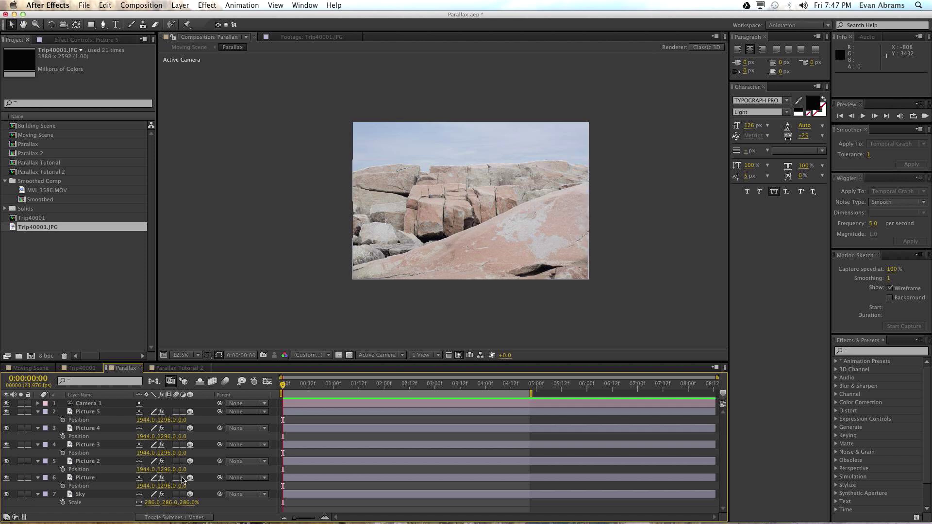
{"action": "left_click", "coordinate": [85, 478]}
{"action": "left_click", "coordinate": [85, 461]}
{"action": "left_click", "coordinate": [6, 461]}
{"action": "left_click", "coordinate": [6, 461]}
{"action": "left_click", "coordinate": [185, 469]}
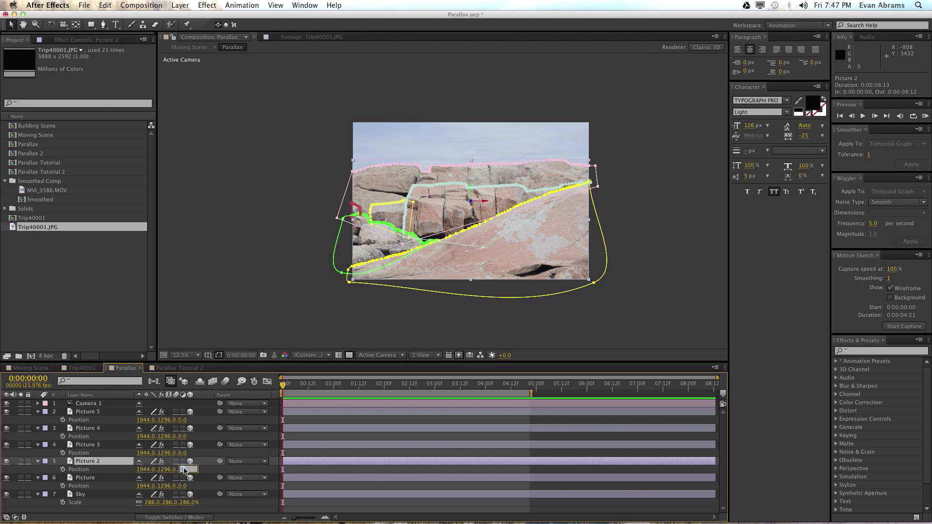
{"action": "key", "text": "Return"}
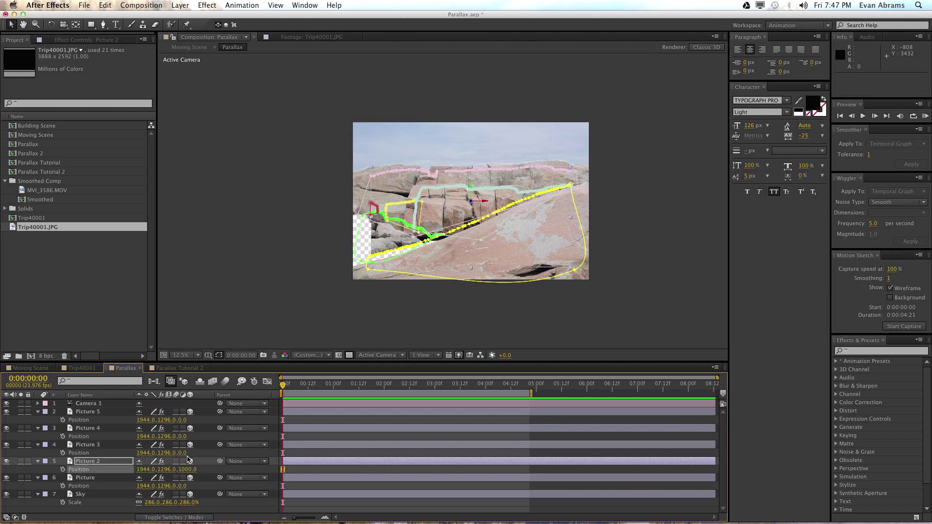
Identify Picture 3 by toggling its visibility and set its Z position to 2000
{"action": "left_click", "coordinate": [7, 445]}
{"action": "left_click", "coordinate": [7, 444]}
{"action": "left_click", "coordinate": [6, 444]}
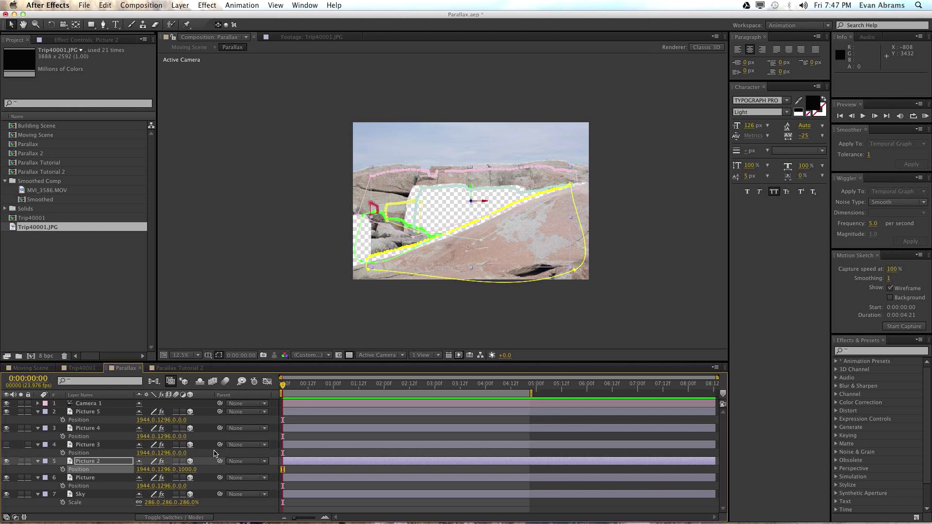
{"action": "left_click", "coordinate": [7, 445]}
{"action": "left_click", "coordinate": [185, 453]}
{"action": "type", "text": "200"}
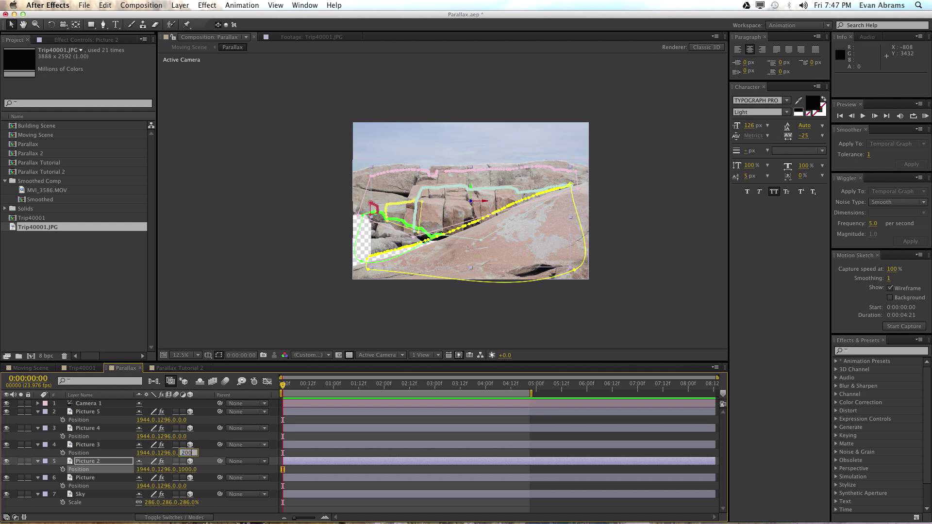
{"action": "type", "text": "0"}
{"action": "key", "text": "Return"}
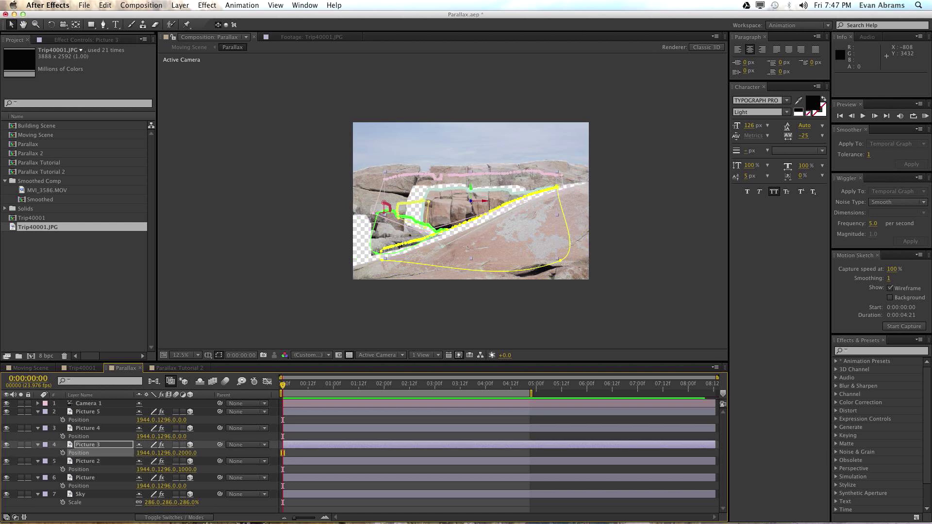
Identify Picture 4 by toggling its visibility and set its Z position to 3000
{"action": "key", "text": "F2"}
{"action": "left_click", "coordinate": [7, 428]}
{"action": "left_click", "coordinate": [130, 431]}
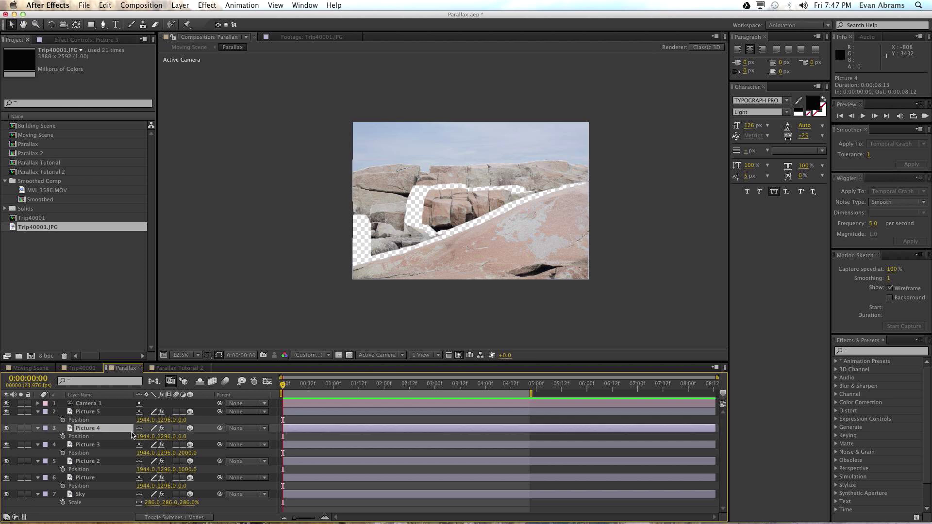
{"action": "left_click", "coordinate": [184, 436]}
{"action": "type", "text": "3000"}
{"action": "key", "text": "Return"}
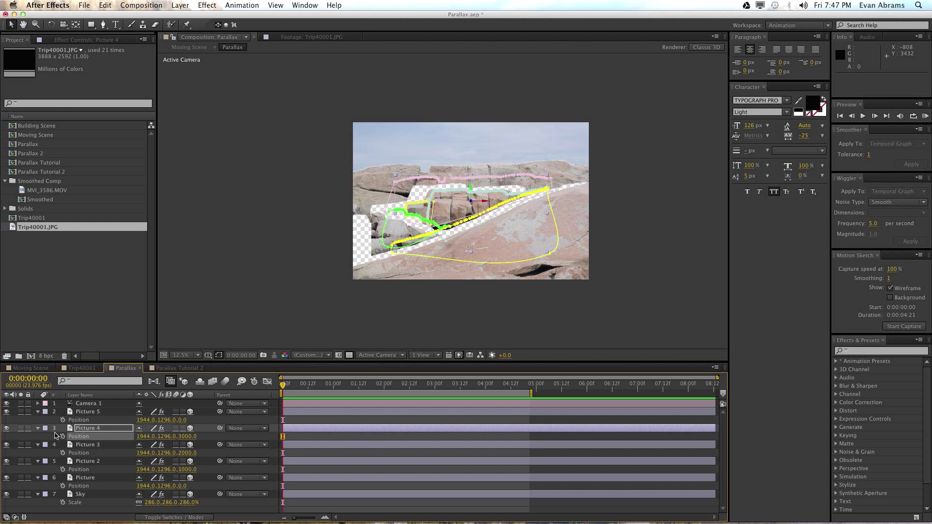
Identify Picture 5 by toggling its visibility and set its Z position to 5000
{"action": "left_click", "coordinate": [6, 411]}
{"action": "left_click", "coordinate": [6, 412]}
{"action": "left_click", "coordinate": [183, 420]}
{"action": "type", "text": "5000"}
{"action": "key", "text": "Return"}
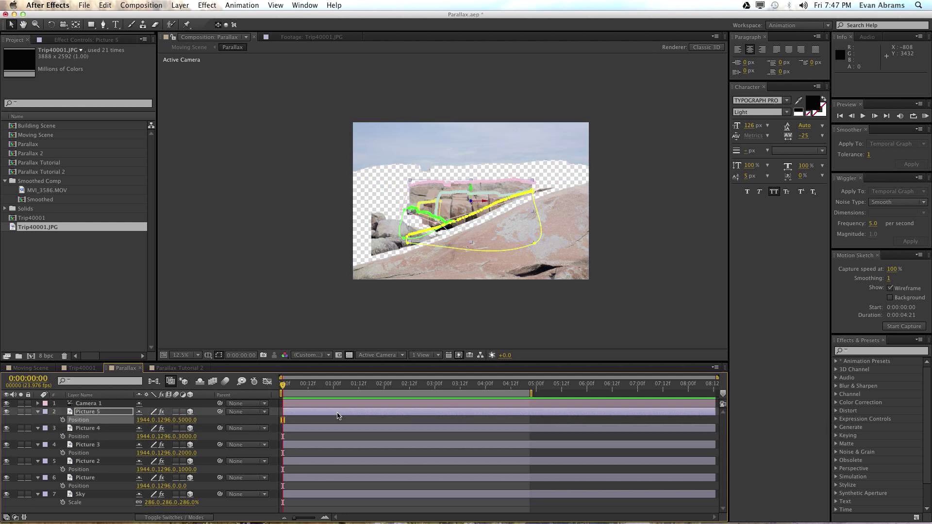
Reveal the rock layers' Scale and scale Picture 5 to 195%, Picture 4 to 159%, Picture 3 to 139% and Picture 2 to 121%
{"action": "left_click", "coordinate": [104, 414]}
{"action": "left_click", "coordinate": [88, 479], "text": "shift"}
{"action": "key", "text": "s"}
{"action": "key", "text": "F2"}
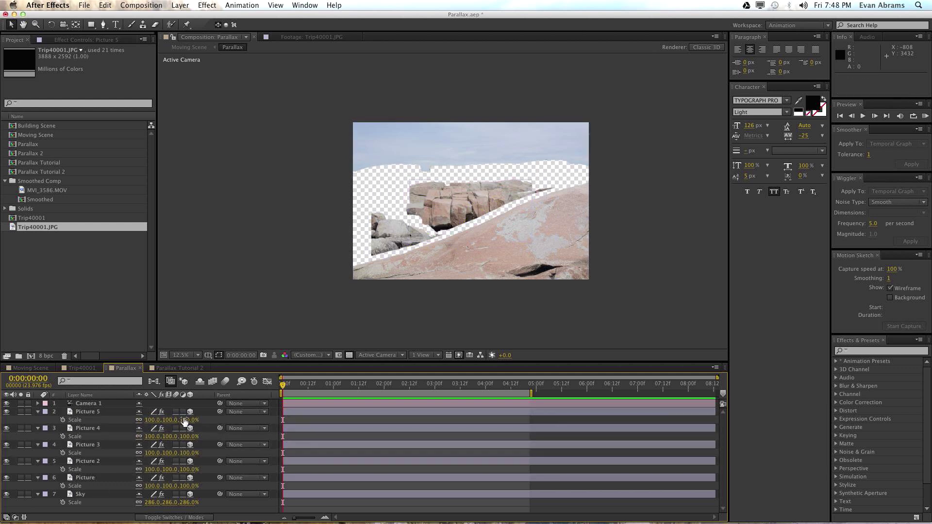
{"action": "left_click_drag", "start_coordinate": [157, 421], "coordinate": [174, 468]}
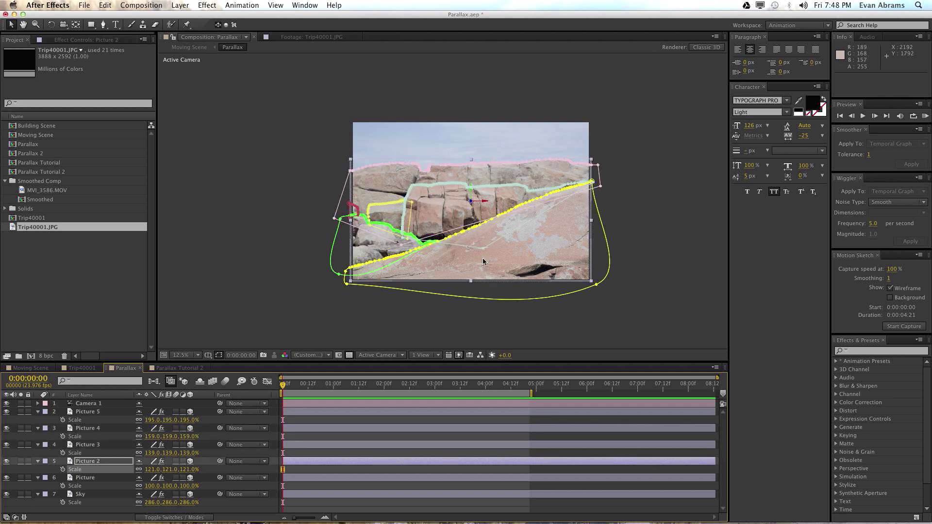
{"action": "left_click", "coordinate": [680, 285]}
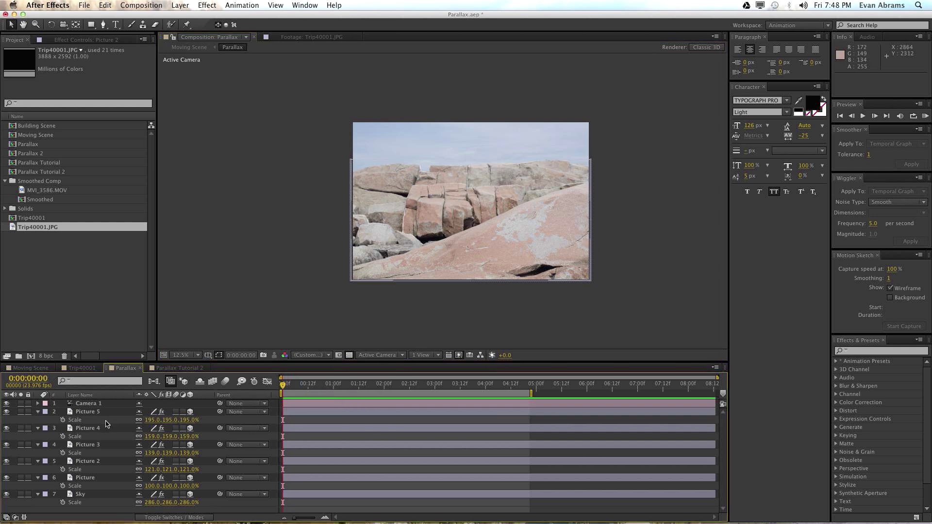
Test the parallax by moving the camera sideways, and undo the camera move
{"action": "key", "text": "c"}
{"action": "left_click_drag", "start_coordinate": [451, 207], "coordinate": [394, 217]}
{"action": "key", "text": "ctrl+z"}
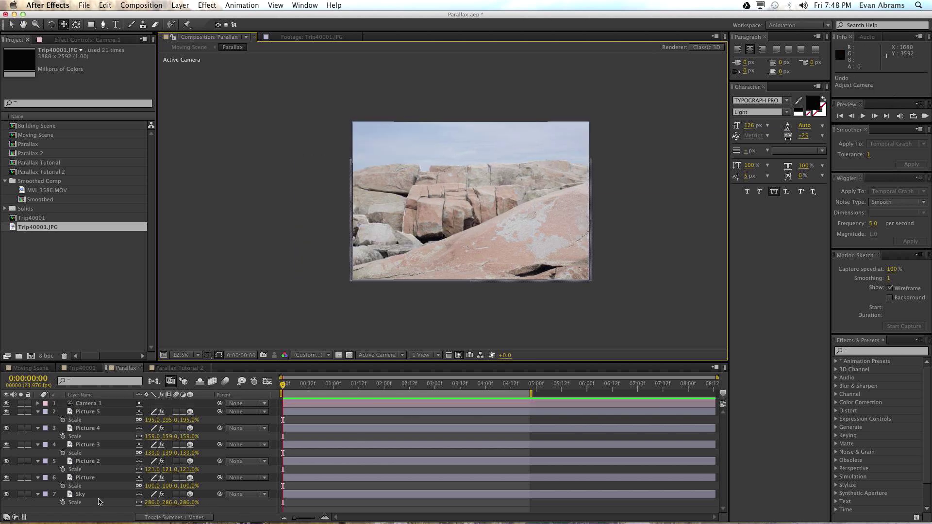
Collapse the properties of all layers and add a null object to the composition
{"action": "key", "text": "super+a"}
{"action": "key", "text": "s"}
{"action": "left_click", "coordinate": [132, 486]}
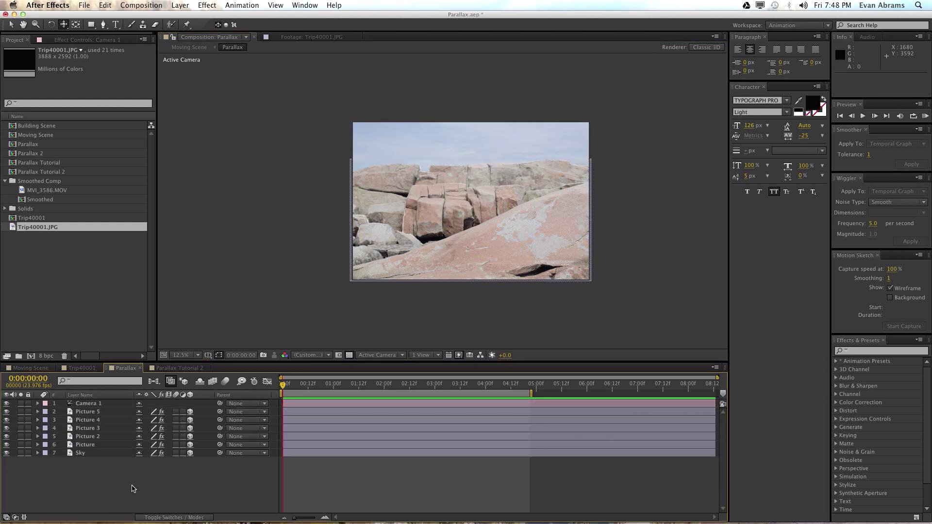
{"action": "right_click", "coordinate": [97, 480]}
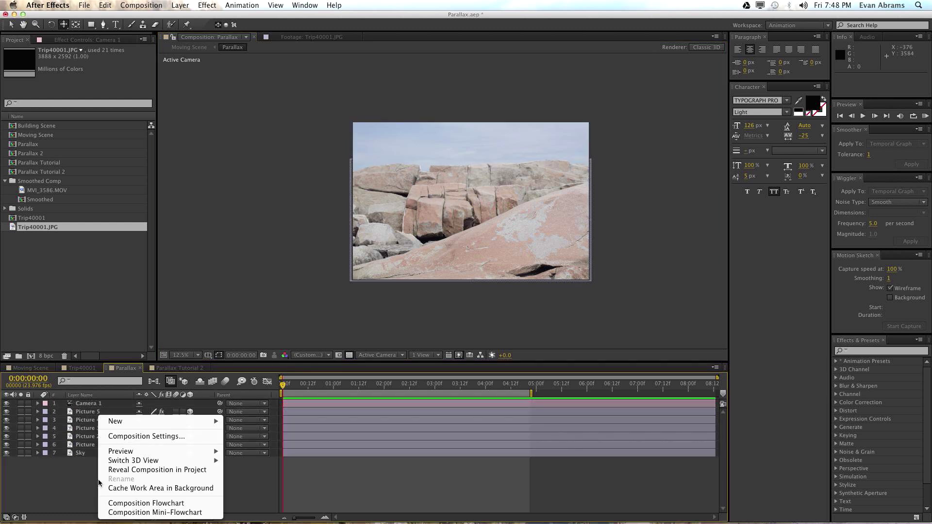
{"action": "mouse_move", "coordinate": [136, 424]}
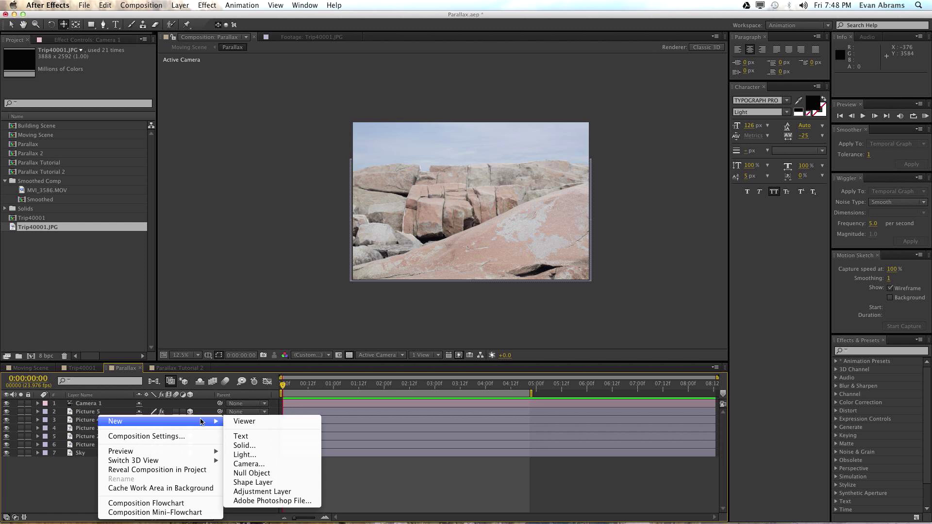
{"action": "left_click", "coordinate": [274, 473]}
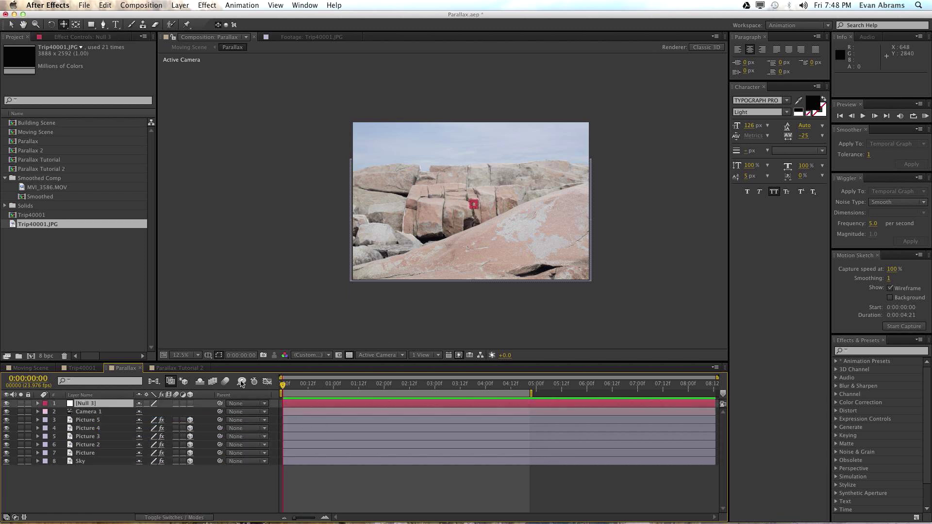
Make the null a 3D layer and set its Z position to 10000
{"action": "left_click", "coordinate": [190, 404]}
{"action": "key", "text": "p"}
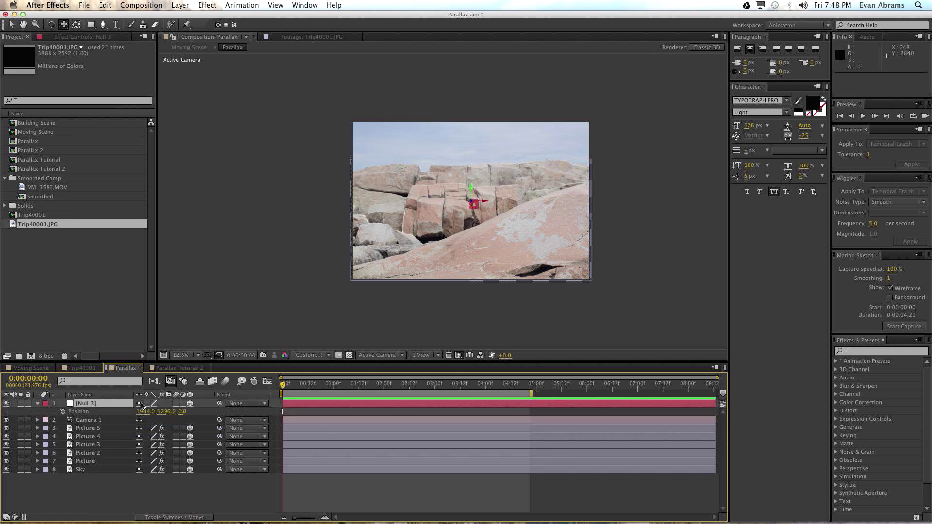
{"action": "left_click", "coordinate": [187, 412]}
{"action": "type", "text": "10000"}
{"action": "key", "text": "Return"}
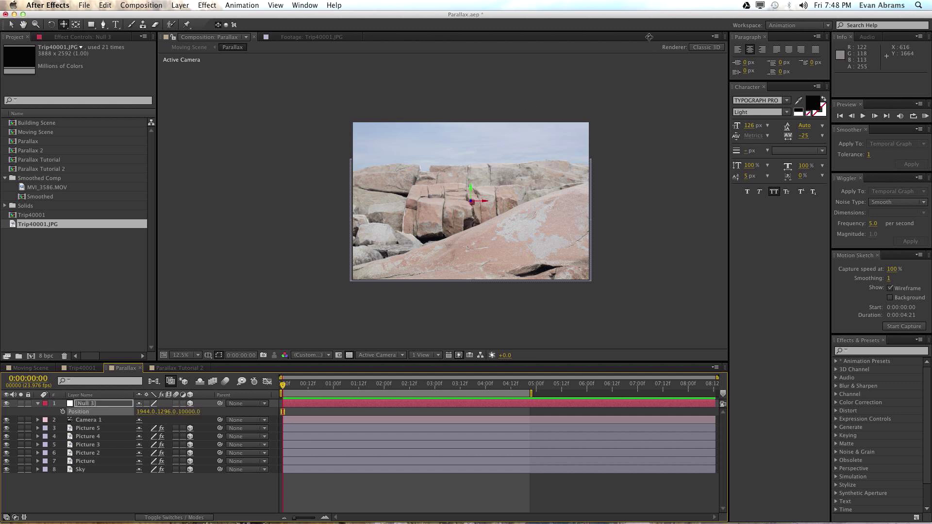
Examine the layer spacing in Custom View 1 and the Left view, and return to the Active Camera view
{"action": "left_click", "coordinate": [347, 470]}
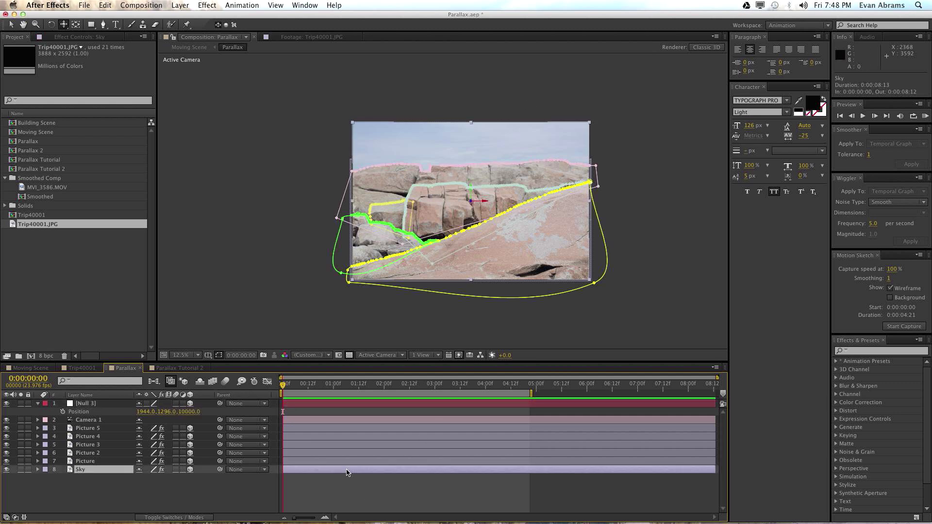
{"action": "left_click", "coordinate": [246, 508]}
{"action": "left_click", "coordinate": [381, 354]}
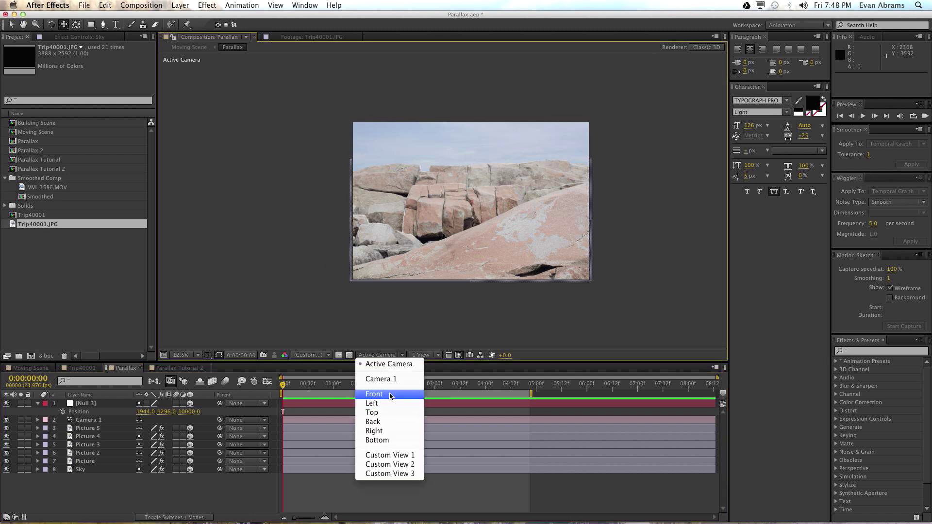
{"action": "left_click", "coordinate": [388, 455]}
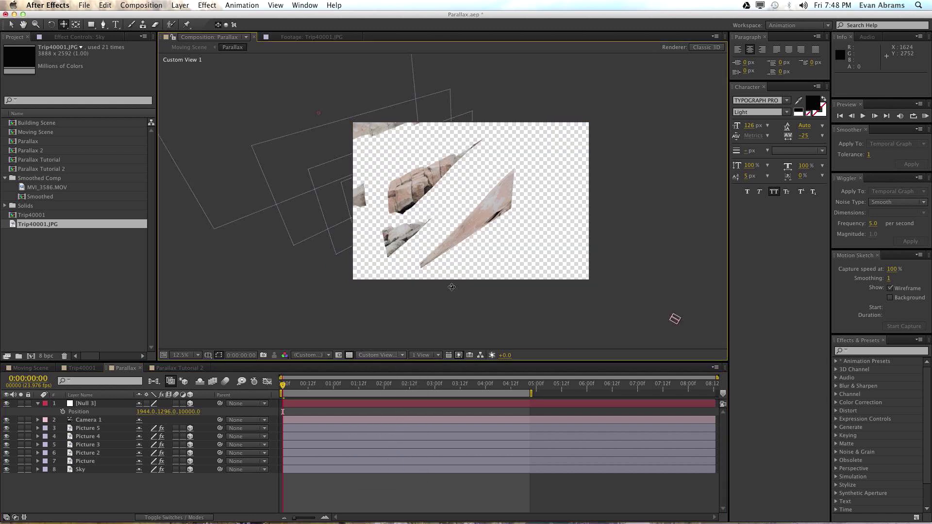
{"action": "left_click", "coordinate": [379, 354]}
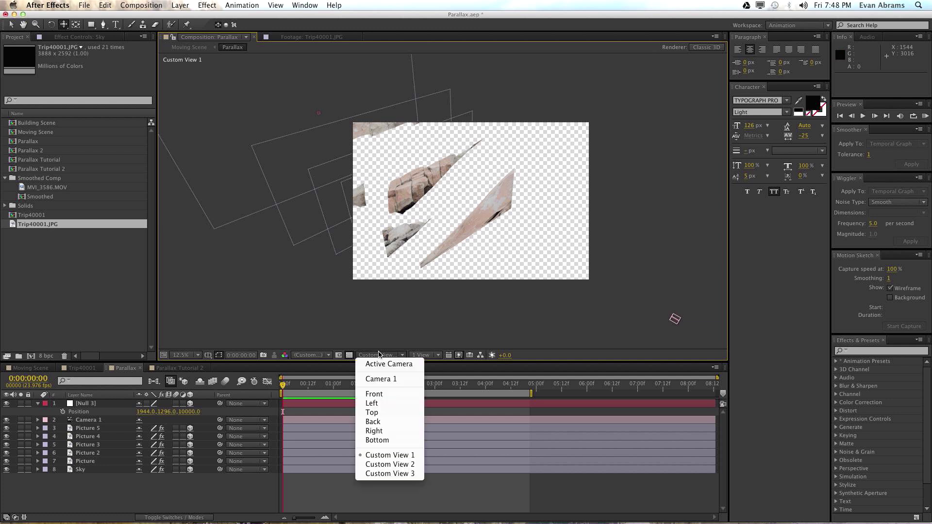
{"action": "left_click", "coordinate": [373, 404]}
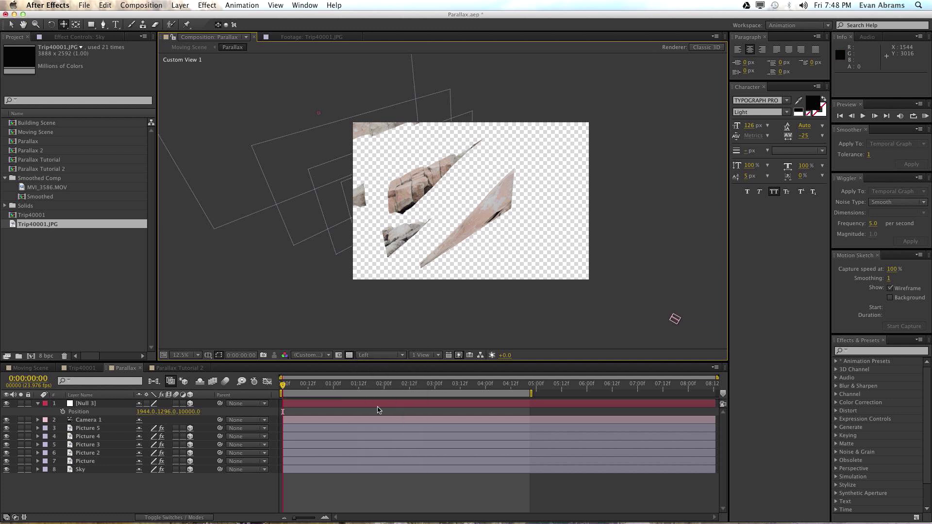
{"action": "key", "text": "comma"}
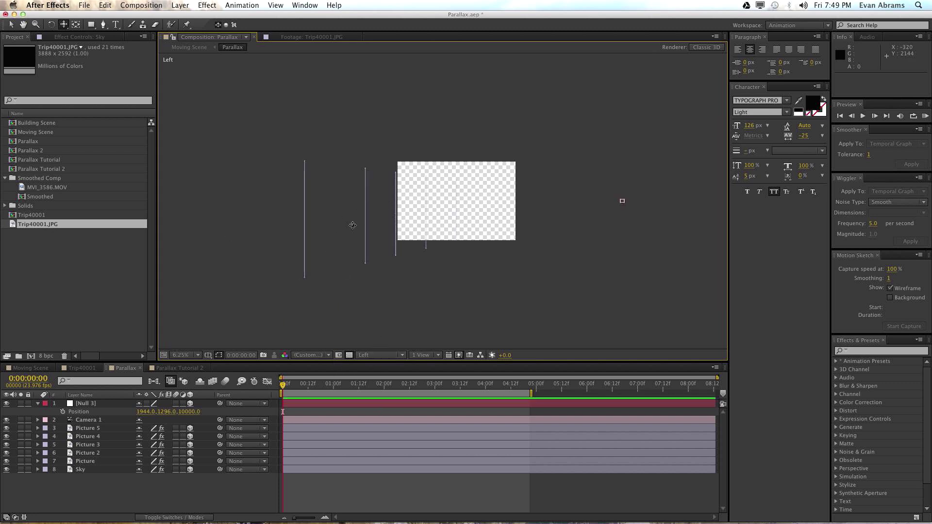
{"action": "left_click", "coordinate": [367, 358]}
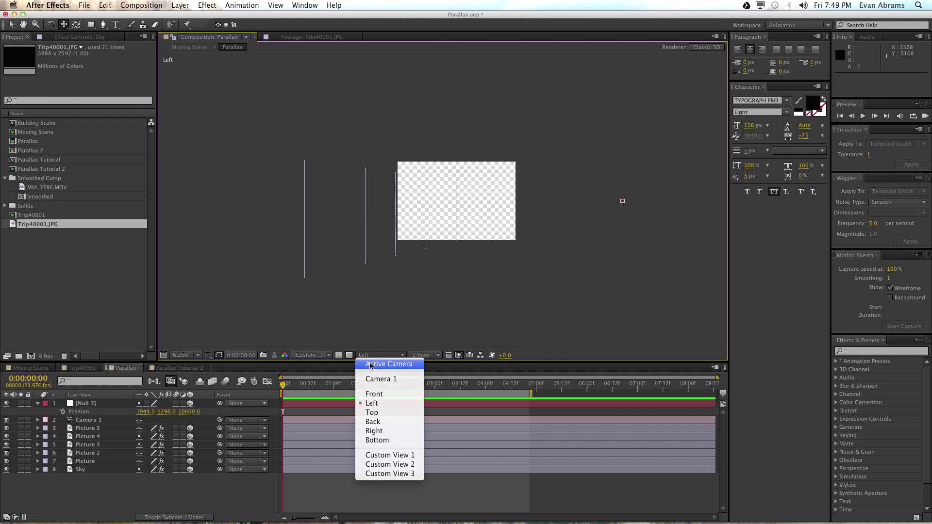
{"action": "left_click", "coordinate": [383, 361]}
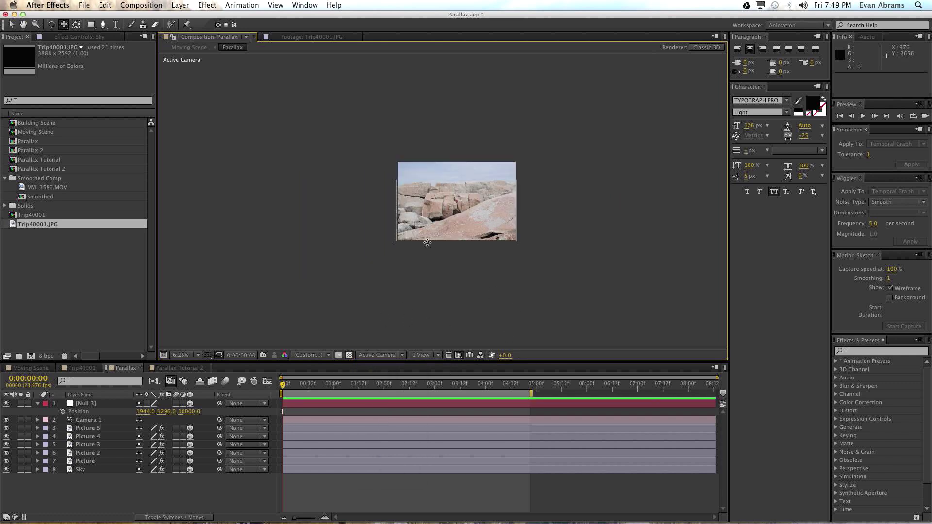
{"action": "scroll", "coordinate": [439, 228], "scroll_direction": "up", "scroll_amount": 4}
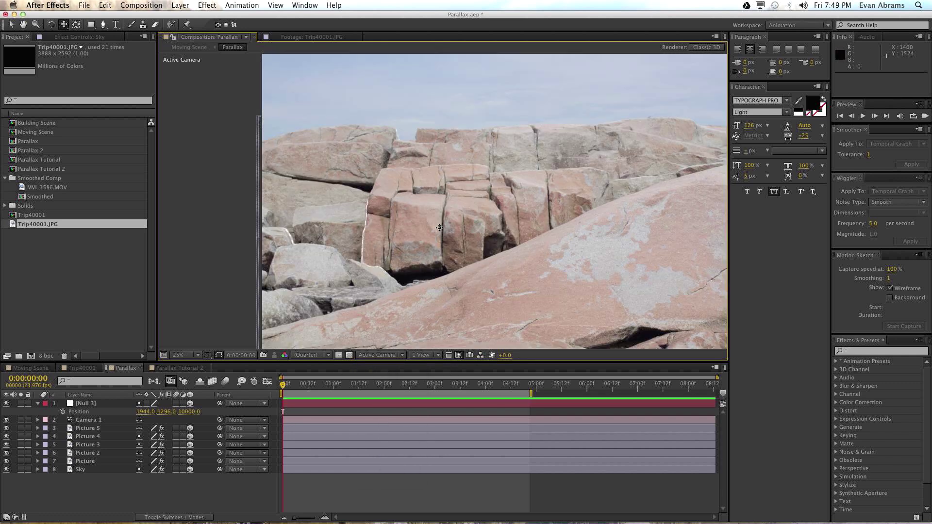
{"action": "scroll", "coordinate": [439, 227], "scroll_direction": "down", "scroll_amount": 2}
Parent Camera 1 to the null and reveal the null's rotation properties
{"action": "key", "text": "v"}
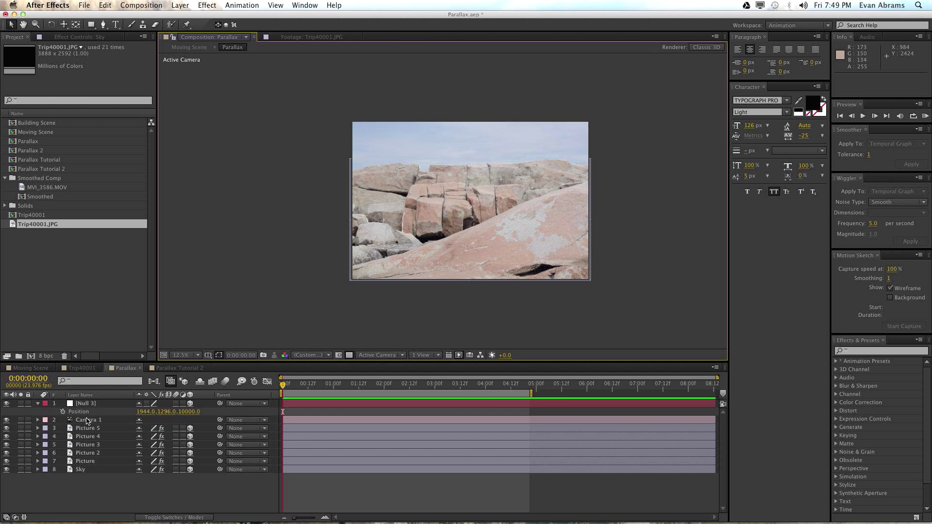
{"action": "left_click", "coordinate": [88, 420]}
{"action": "left_click_drag", "start_coordinate": [221, 424], "coordinate": [89, 405]}
{"action": "left_click", "coordinate": [87, 403]}
{"action": "key", "text": "r"}
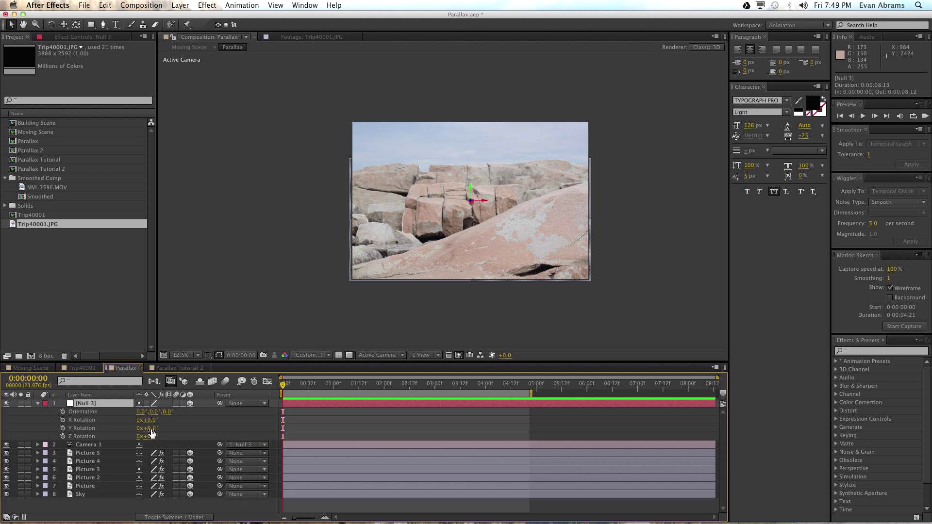
Try out the null's Y Rotation, undo it, and keyframe a Y Rotation of 2° at the start of the timeline
{"action": "mouse_move", "coordinate": [152, 428]}
{"action": "left_mouse_down"}
{"action": "mouse_move", "coordinate": [168, 428]}
{"action": "mouse_move", "coordinate": [143, 429]}
{"action": "mouse_move", "coordinate": [167, 430]}
{"action": "left_mouse_up"}
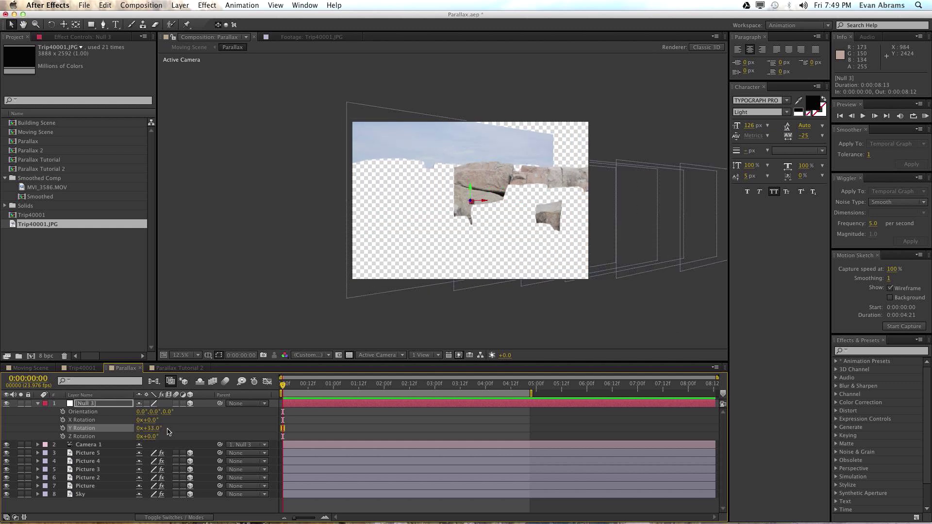
{"action": "key", "text": "ctrl+z"}
{"action": "left_click", "coordinate": [149, 428]}
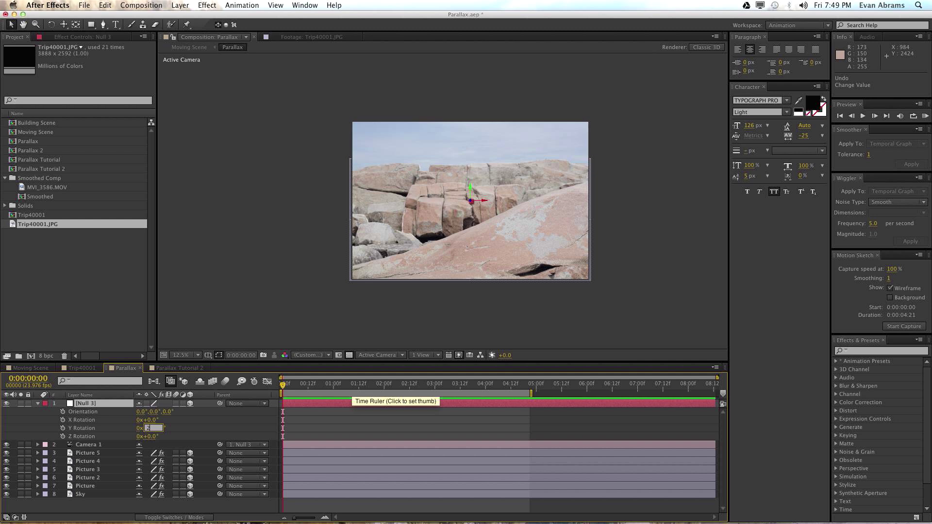
{"action": "type", "text": "2"}
{"action": "key", "text": "Return"}
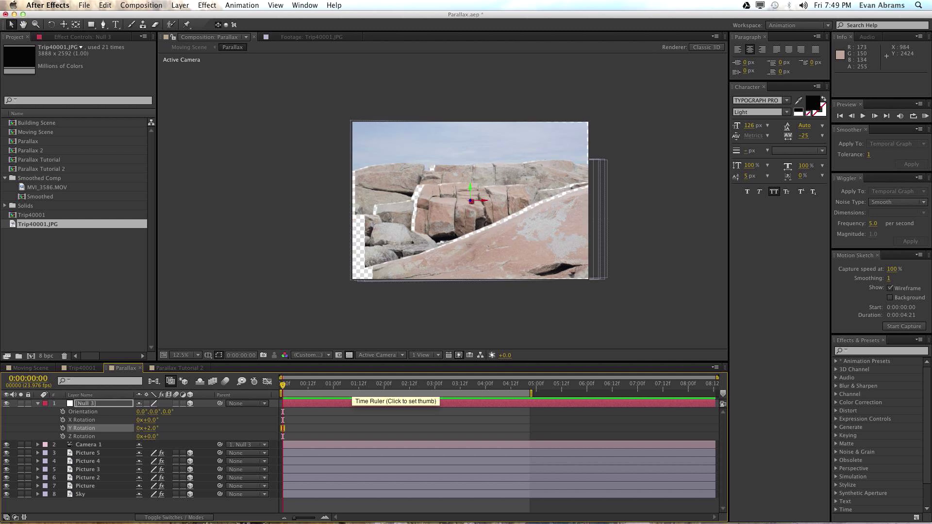
{"action": "left_click", "coordinate": [64, 428]}
Keyframe the null's Y Rotation at -2° at 0:00:04:20
{"action": "left_click_drag", "start_coordinate": [506, 390], "coordinate": [533, 386]}
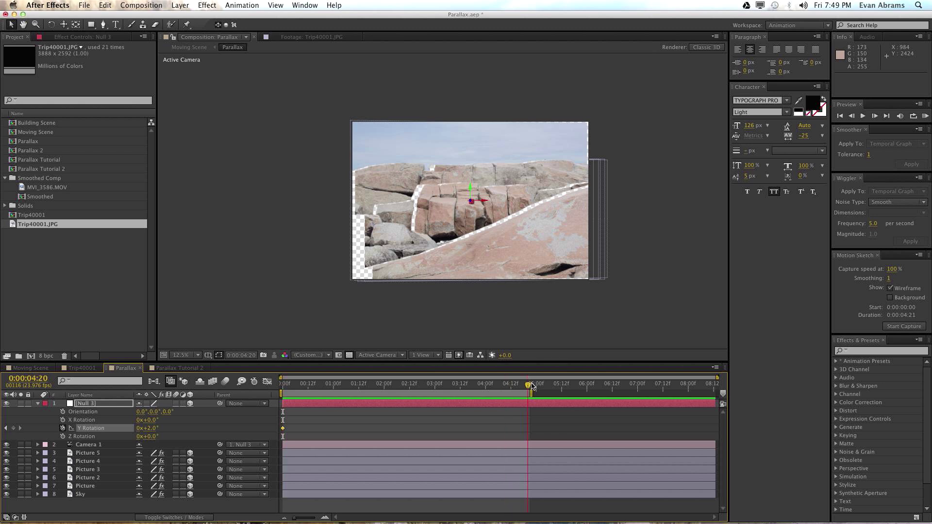
{"action": "left_click", "coordinate": [149, 428]}
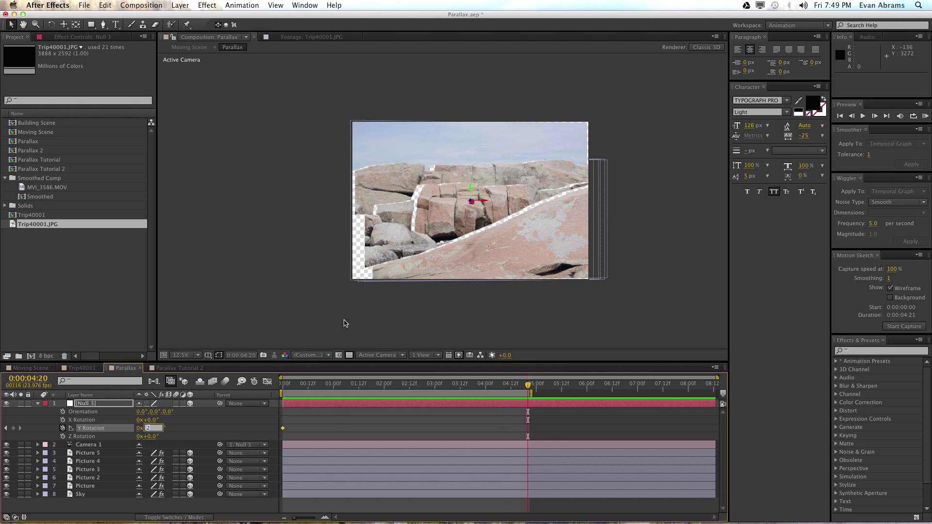
{"action": "key", "text": "Return"}
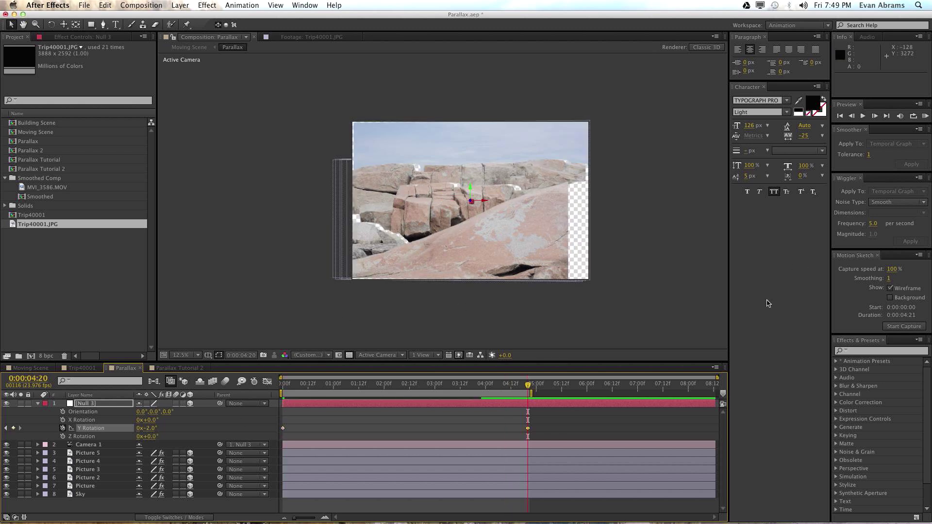
Preview the camera swing and move the first Y Rotation keyframe to 0:00:00:20, undoing any accidental work area shift
{"action": "left_click_drag", "start_coordinate": [523, 386], "coordinate": [243, 418]}
{"action": "key", "text": "space"}
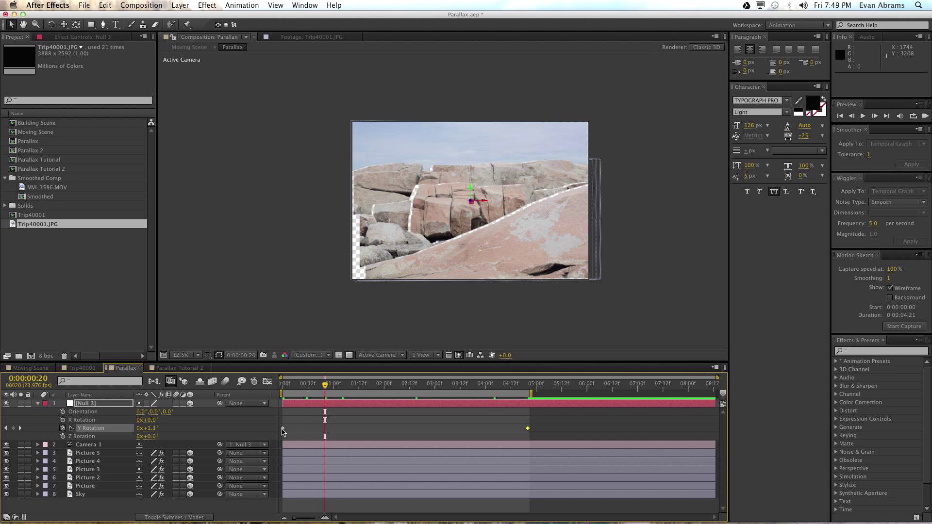
{"action": "left_click_drag", "start_coordinate": [282, 429], "coordinate": [334, 434]}
{"action": "left_click_drag", "start_coordinate": [514, 392], "coordinate": [523, 389]}
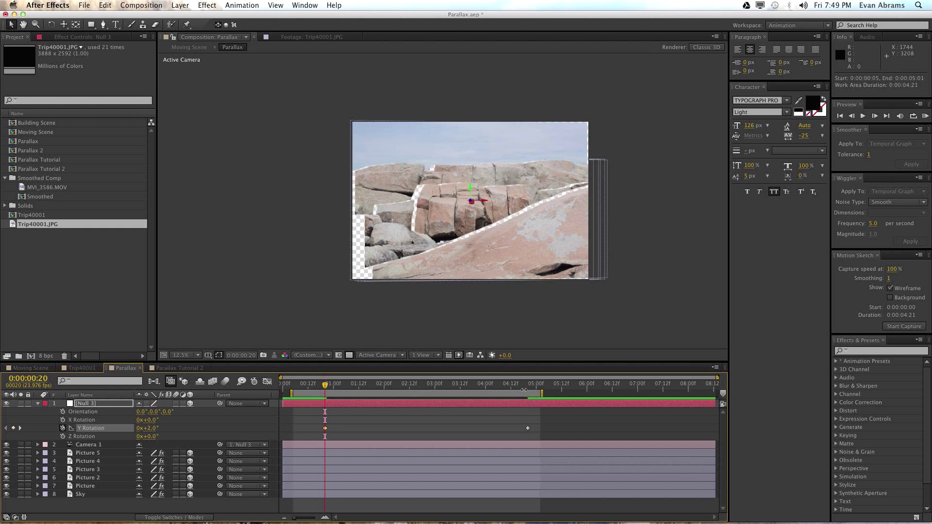
{"action": "key", "text": "cmd+z"}
Move the last Y Rotation keyframe to 0:00:04:00
{"action": "left_click", "coordinate": [528, 385]}
{"action": "key", "text": "shift+Page_Up"}
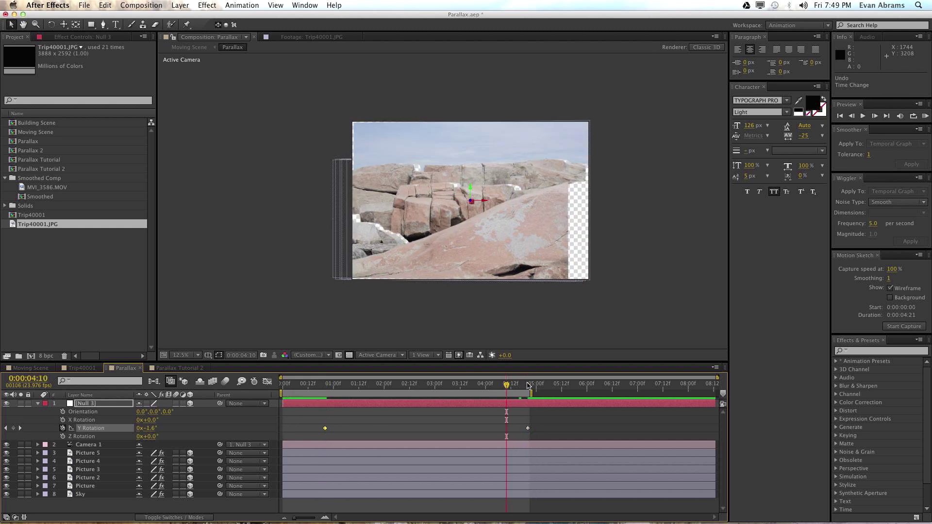
{"action": "key", "text": "shift+Page_Up"}
{"action": "key", "text": "shift+Page_Up"}
{"action": "key", "text": "shift+Page_Down"}
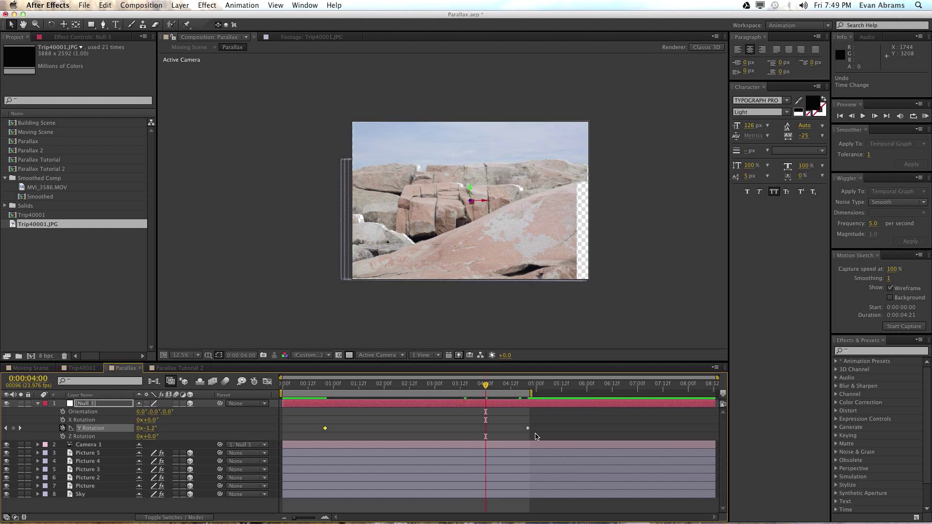
{"action": "left_click_drag", "start_coordinate": [528, 431], "coordinate": [484, 432]}
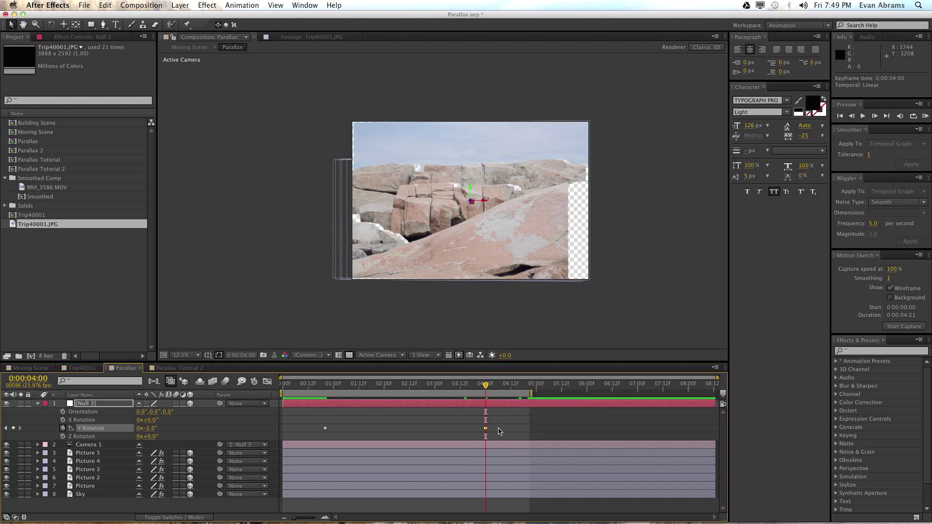
Apply Easy Ease to both of the null's Y Rotation keyframes
{"action": "left_click_drag", "start_coordinate": [320, 425], "coordinate": [490, 439]}
{"action": "right_click", "coordinate": [325, 428]}
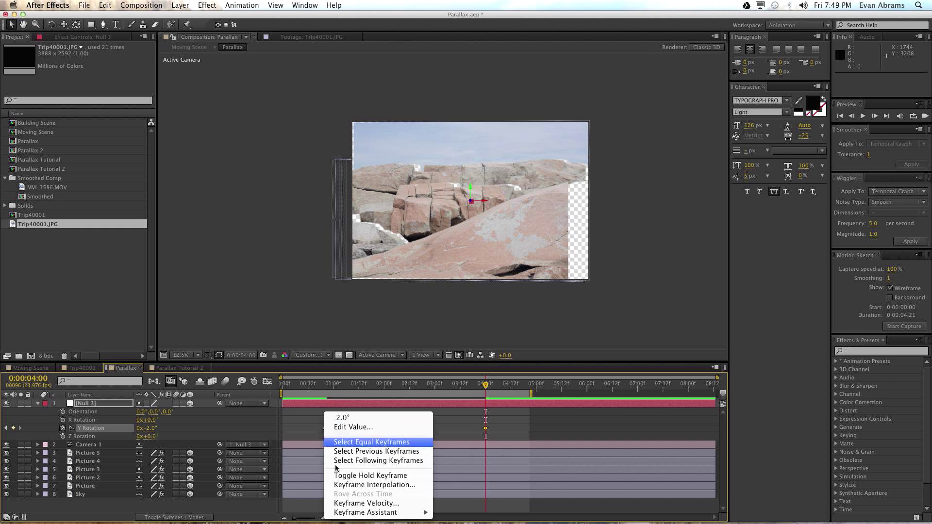
{"action": "mouse_move", "coordinate": [374, 512]}
{"action": "left_click", "coordinate": [456, 453]}
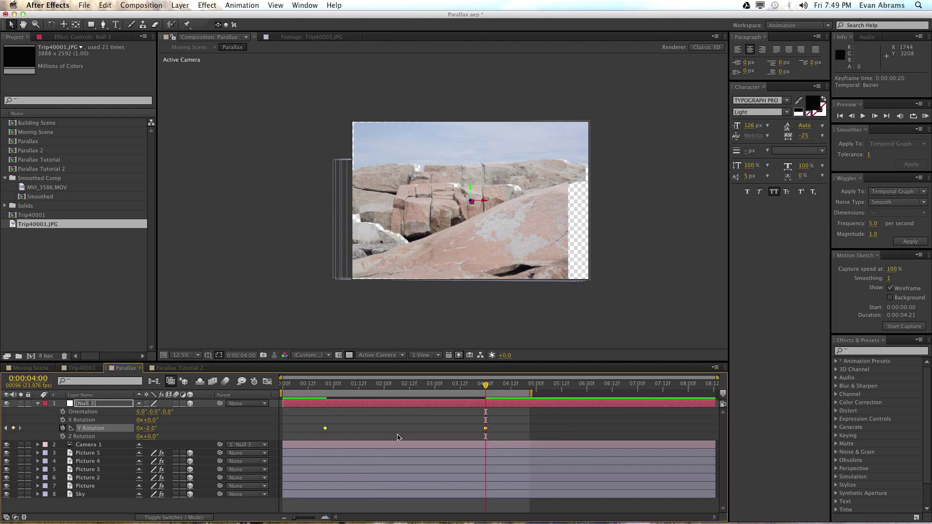
{"action": "left_click", "coordinate": [327, 394]}
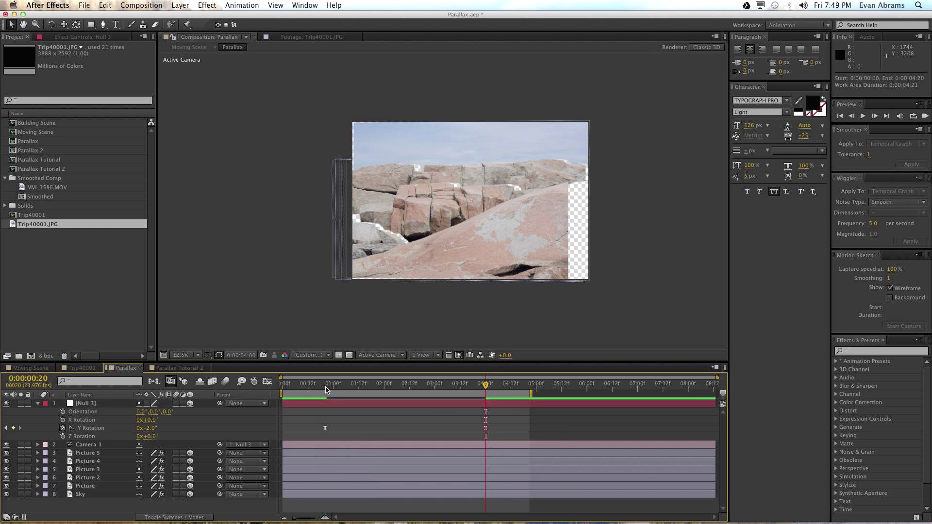
At 0:00:00:20, scale the Picture layer to 119% and raise it to a Y position of about 1159, then scrub the animation
{"action": "left_click", "coordinate": [325, 387]}
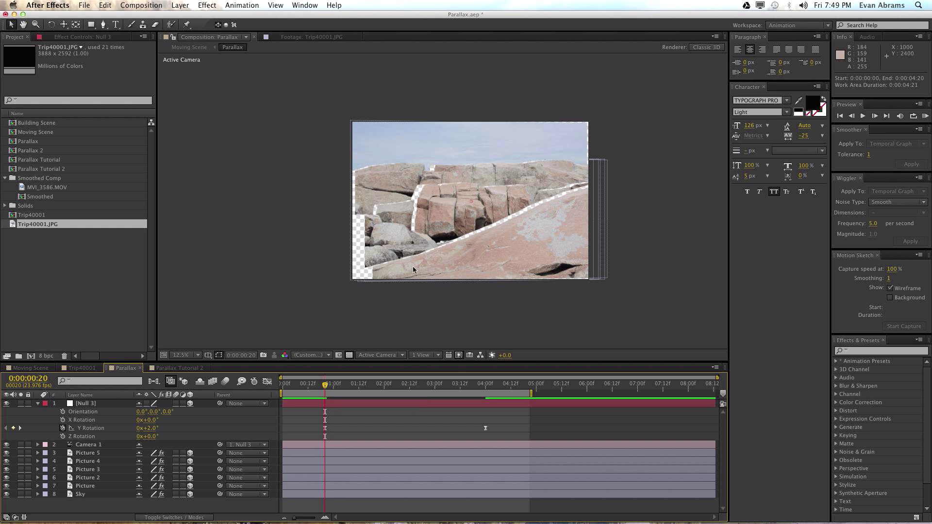
{"action": "key", "text": "period"}
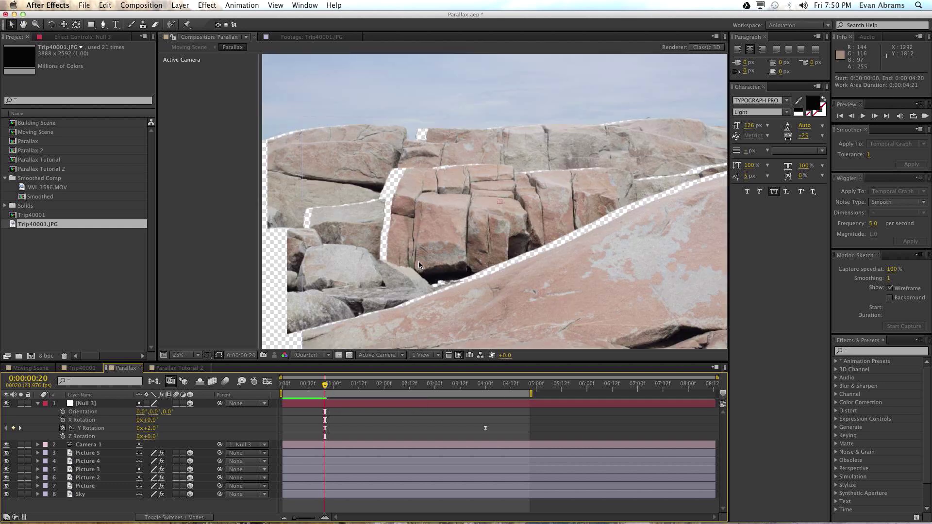
{"action": "key", "text": "comma"}
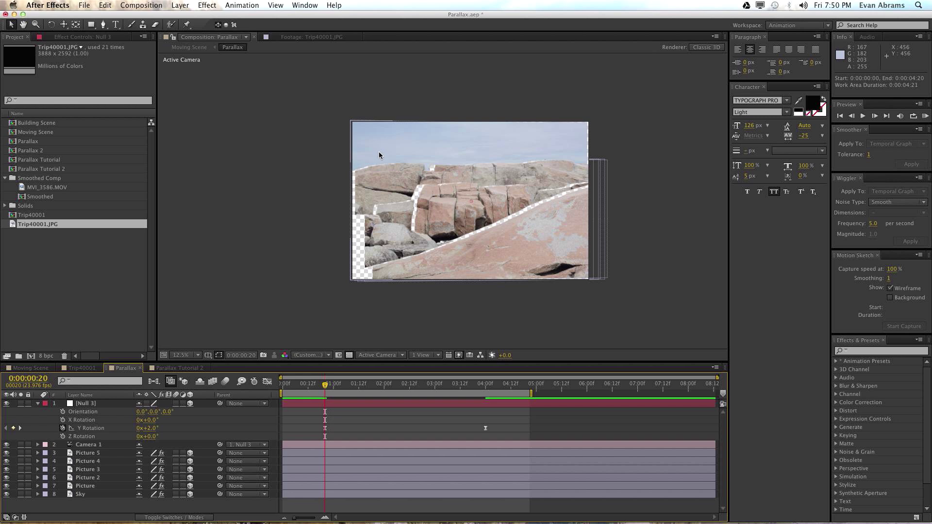
{"action": "left_click", "coordinate": [91, 486]}
{"action": "key", "text": "s"}
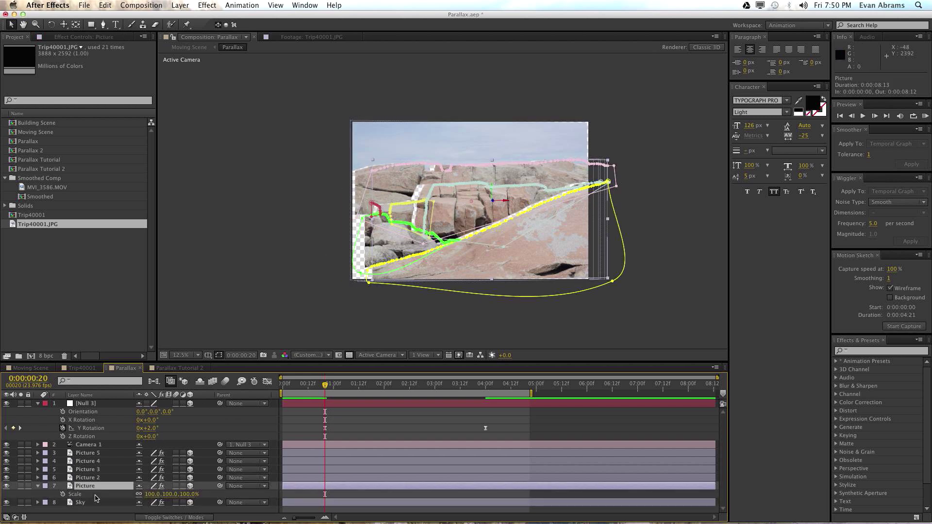
{"action": "left_click_drag", "start_coordinate": [153, 497], "coordinate": [160, 494]}
{"action": "left_click_drag", "start_coordinate": [554, 249], "coordinate": [554, 241]}
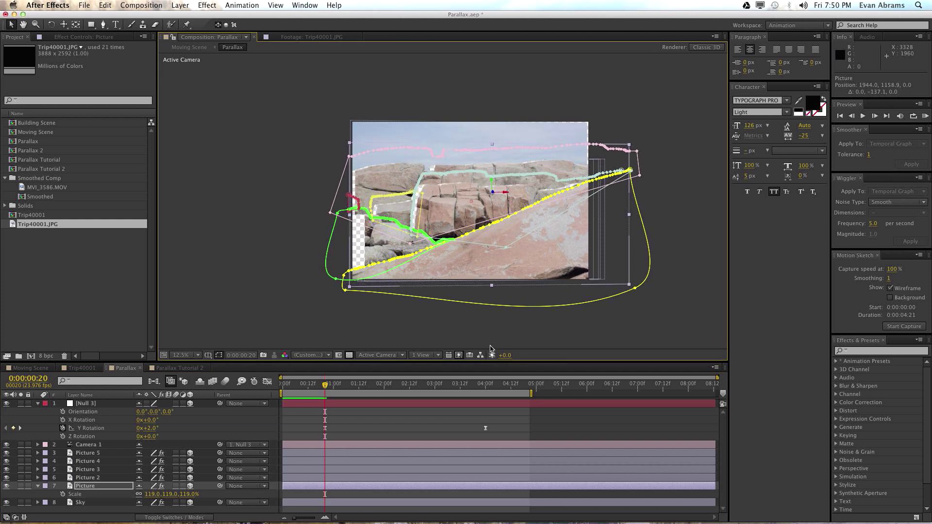
{"action": "left_click_drag", "start_coordinate": [300, 390], "coordinate": [515, 388]}
{"action": "key", "text": "Home"}
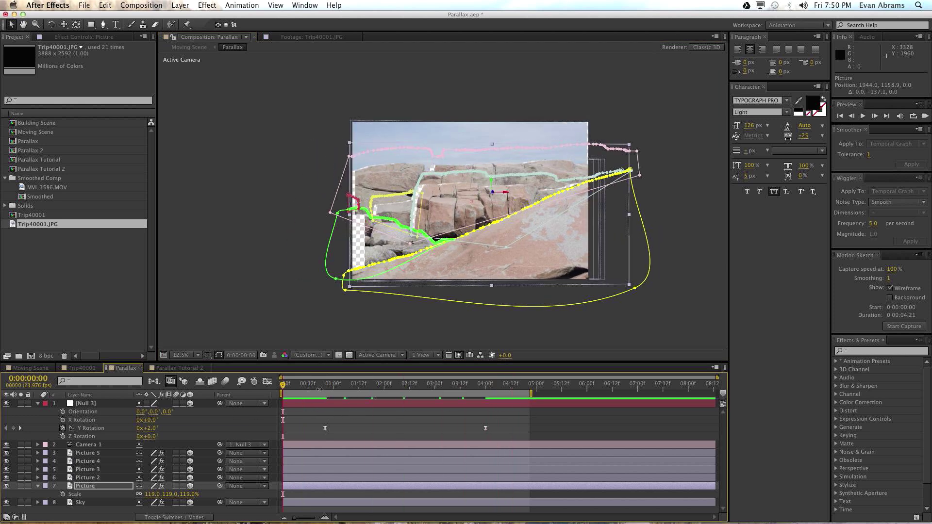
Scale the Picture 2 layer to 136% and scrub the timeline to check its edges
{"action": "left_click", "coordinate": [104, 480]}
{"action": "key", "text": "s"}
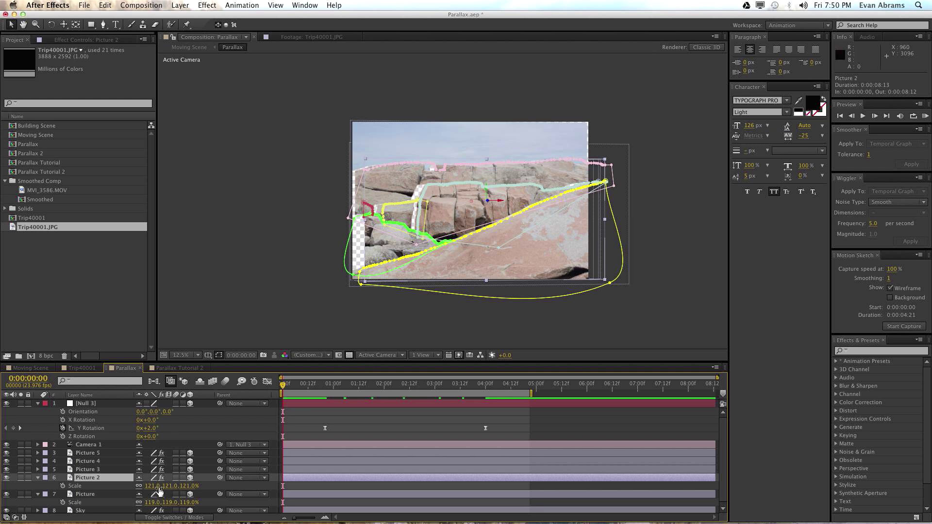
{"action": "left_click_drag", "start_coordinate": [172, 486], "coordinate": [180, 483]}
{"action": "left_click", "coordinate": [305, 386]}
{"action": "left_click_drag", "start_coordinate": [304, 386], "coordinate": [206, 416]}
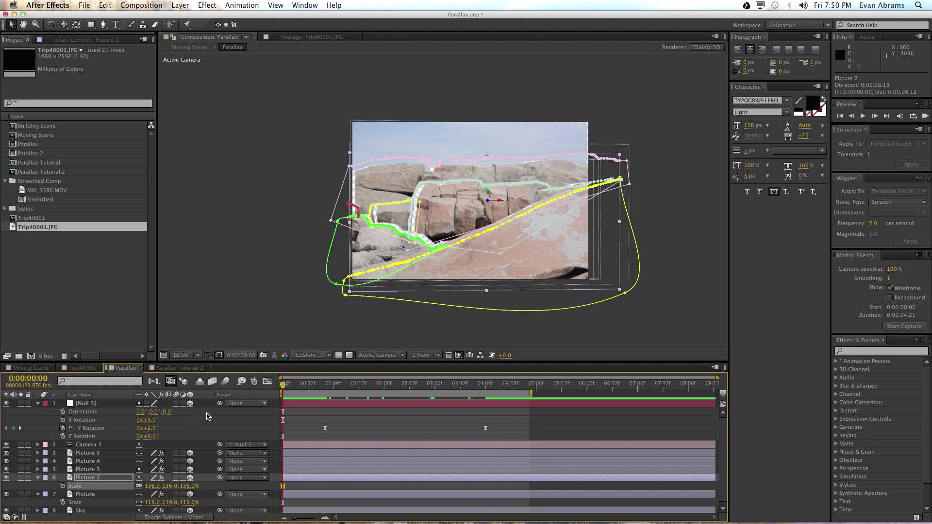
Scale the Picture 3 layer to 154% and check it across the camera move
{"action": "left_click", "coordinate": [100, 469]}
{"action": "key", "text": "s"}
{"action": "left_click_drag", "start_coordinate": [156, 480], "coordinate": [167, 474]}
{"action": "left_click_drag", "start_coordinate": [360, 388], "coordinate": [522, 392]}
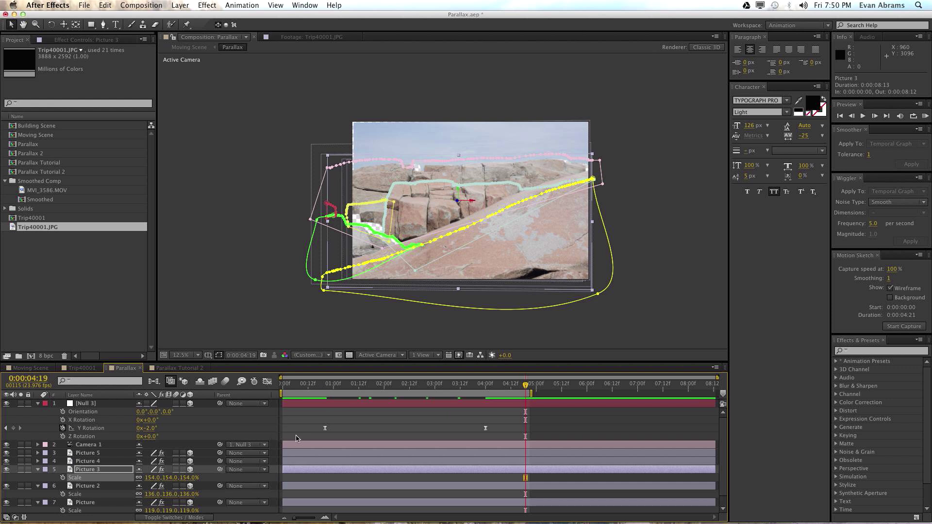
Scale the Picture 4 layer to 190% and Picture 3 to 166% at the start of the timeline
{"action": "left_click", "coordinate": [112, 461]}
{"action": "key", "text": "s"}
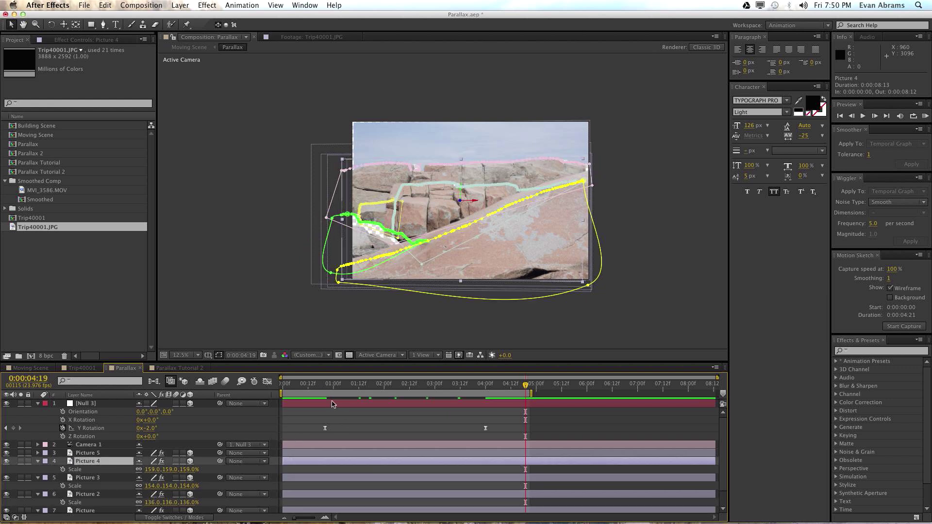
{"action": "left_click_drag", "start_coordinate": [295, 386], "coordinate": [283, 387]}
{"action": "left_click_drag", "start_coordinate": [148, 470], "coordinate": [179, 486]}
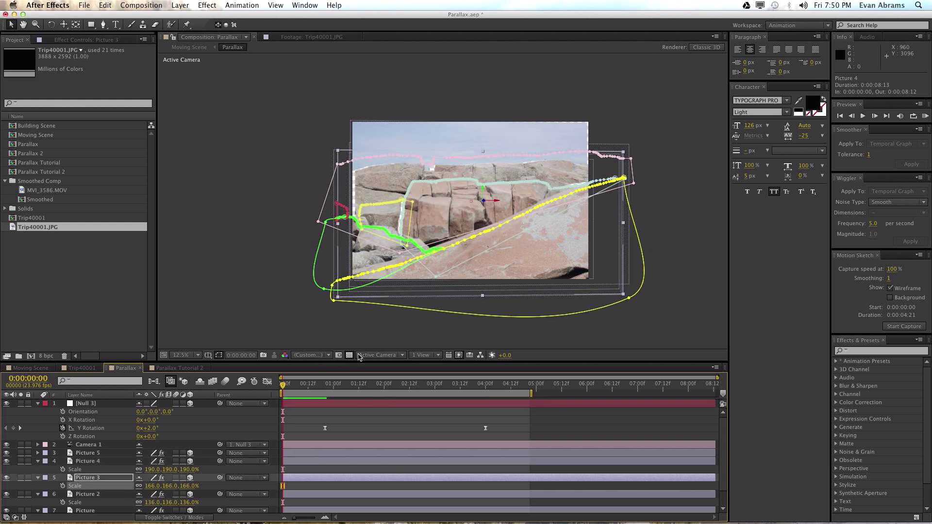
Scale the Picture 5 layer to 207% and scrub the camera move to check coverage
{"action": "left_click", "coordinate": [87, 453]}
{"action": "key", "text": "s"}
{"action": "left_click_drag", "start_coordinate": [158, 461], "coordinate": [172, 464]}
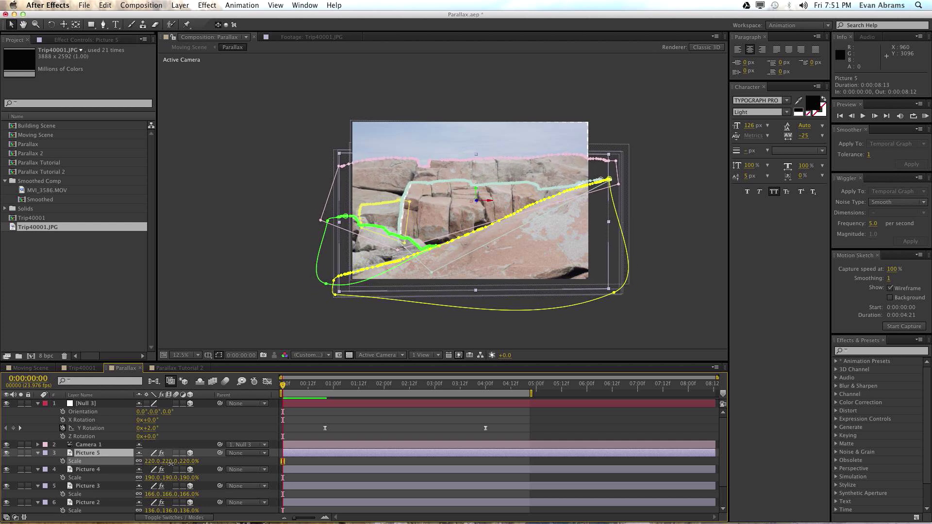
{"action": "mouse_move", "coordinate": [172, 463]}
{"action": "left_mouse_down"}
{"action": "mouse_move", "coordinate": [155, 462]}
{"action": "mouse_move", "coordinate": [163, 462]}
{"action": "left_mouse_up"}
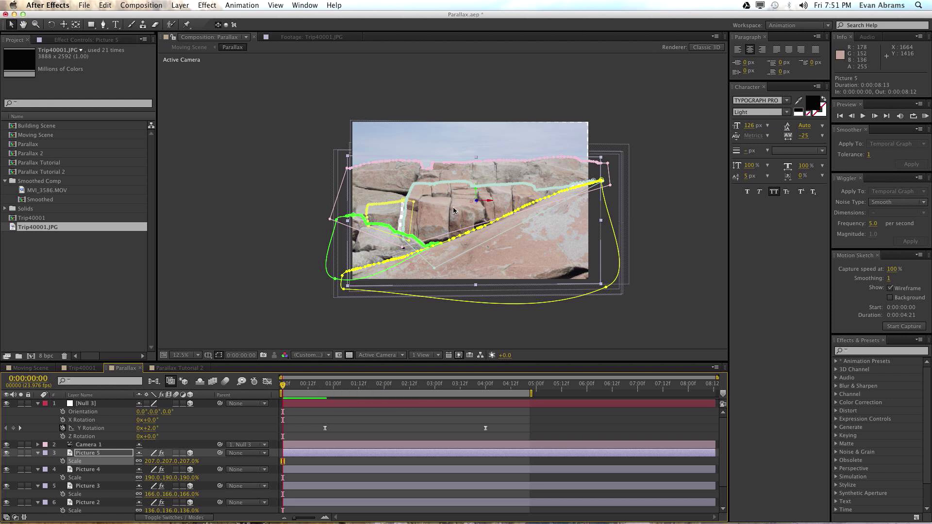
{"action": "left_click_drag", "start_coordinate": [406, 387], "coordinate": [350, 387]}
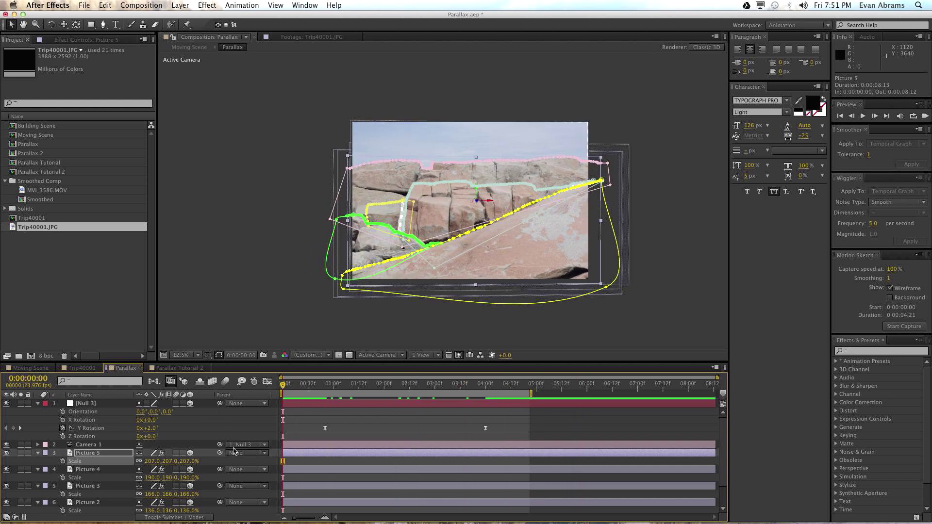
Move the Sky layer down to a Y position of about 1980 and enlarge it to 348%
{"action": "scroll", "coordinate": [96, 485], "scroll_direction": "down", "scroll_amount": 3}
{"action": "left_click", "coordinate": [96, 510]}
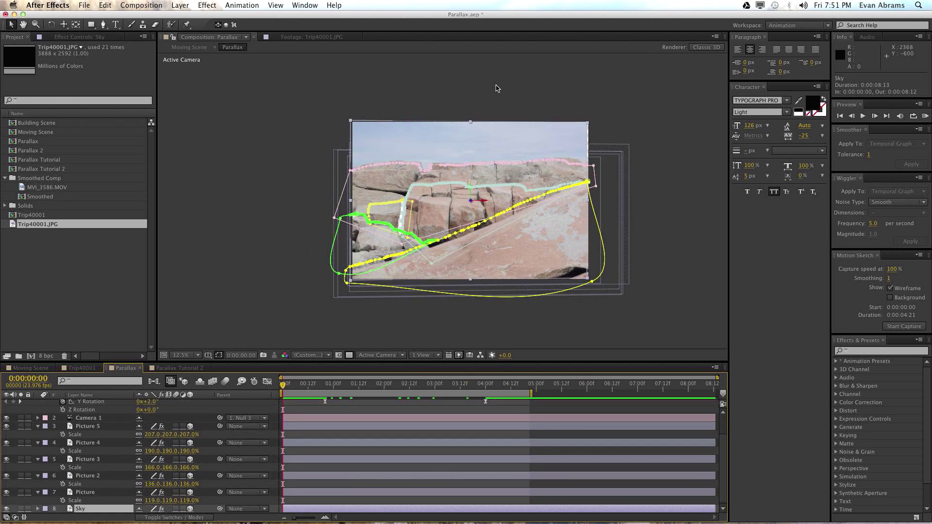
{"action": "left_click_drag", "start_coordinate": [481, 138], "coordinate": [482, 156]}
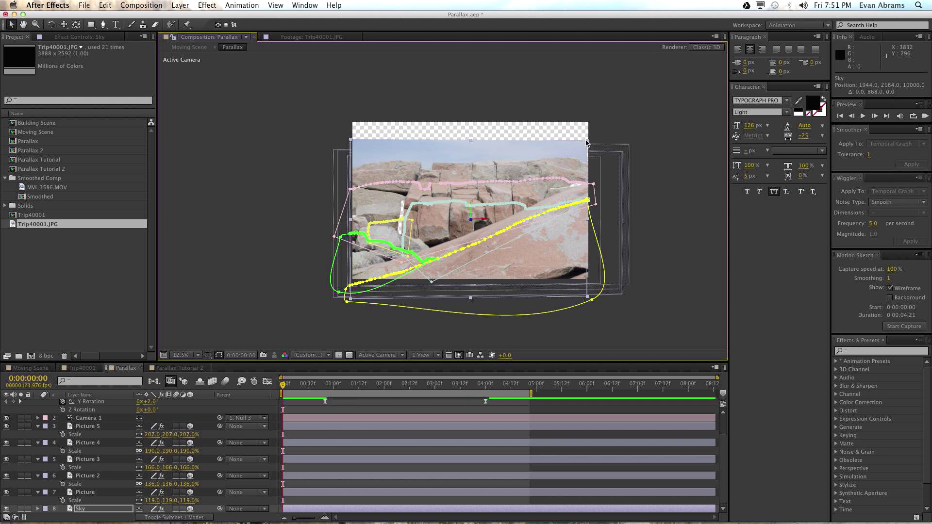
{"action": "left_click_drag", "start_coordinate": [586, 142], "coordinate": [535, 146]}
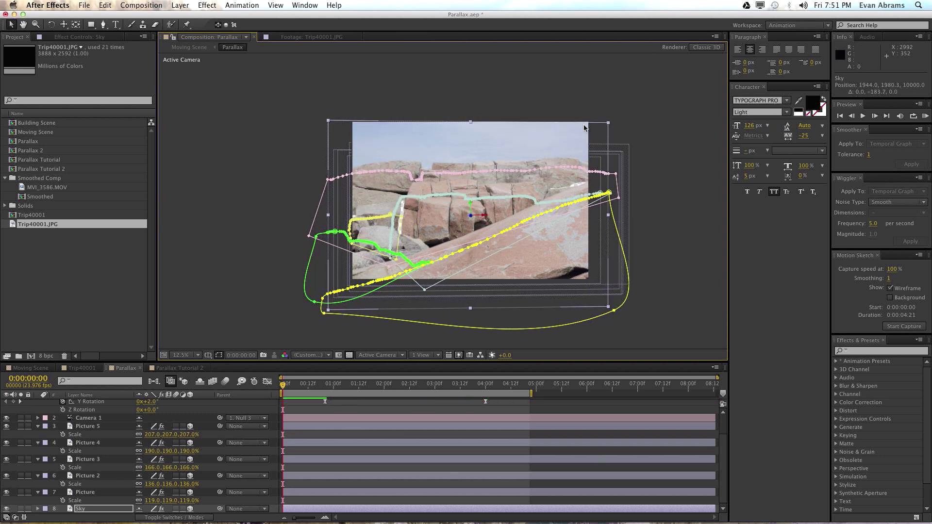
{"action": "left_click_drag", "start_coordinate": [609, 127], "coordinate": [613, 123]}
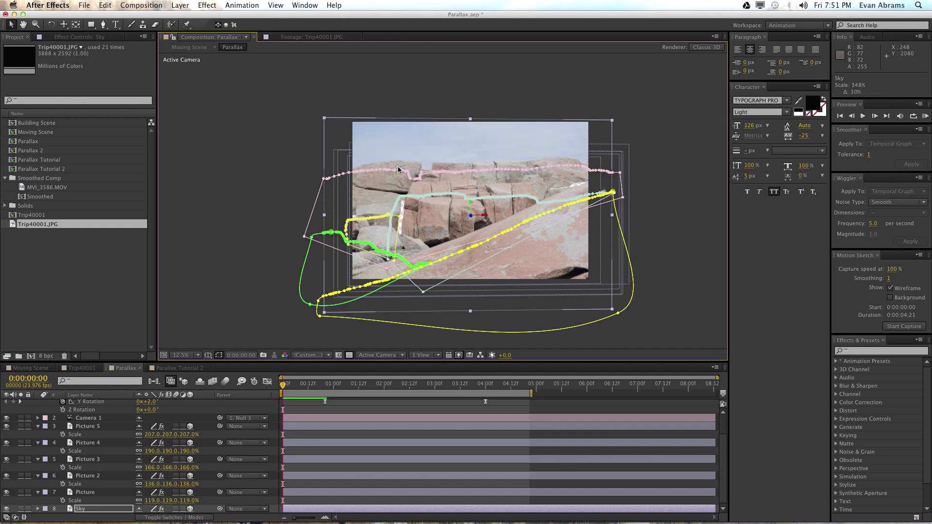
{"action": "left_click_drag", "start_coordinate": [350, 386], "coordinate": [283, 386]}
Shift the Picture 2 layer up and to the right, to about 1967, 1249, 999
{"action": "key", "text": "period"}
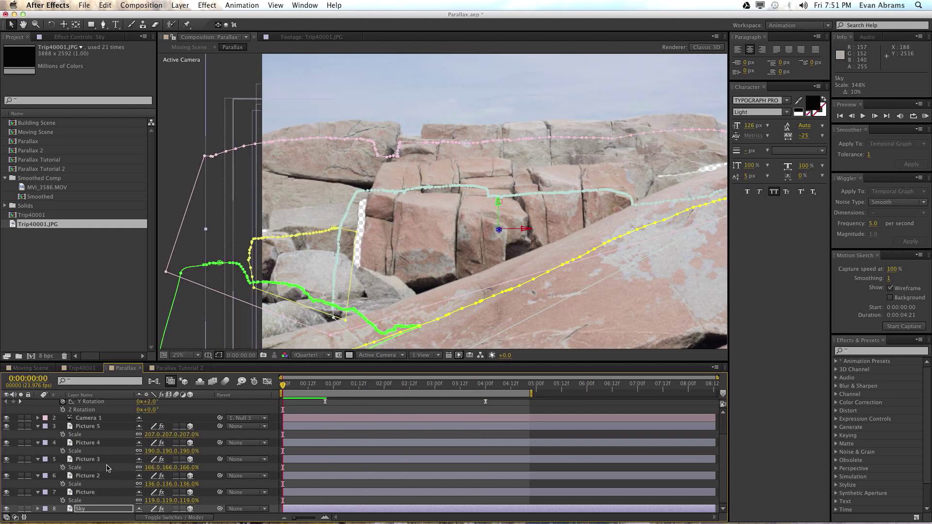
{"action": "left_click", "coordinate": [97, 476]}
{"action": "left_click_drag", "start_coordinate": [278, 278], "coordinate": [279, 273]}
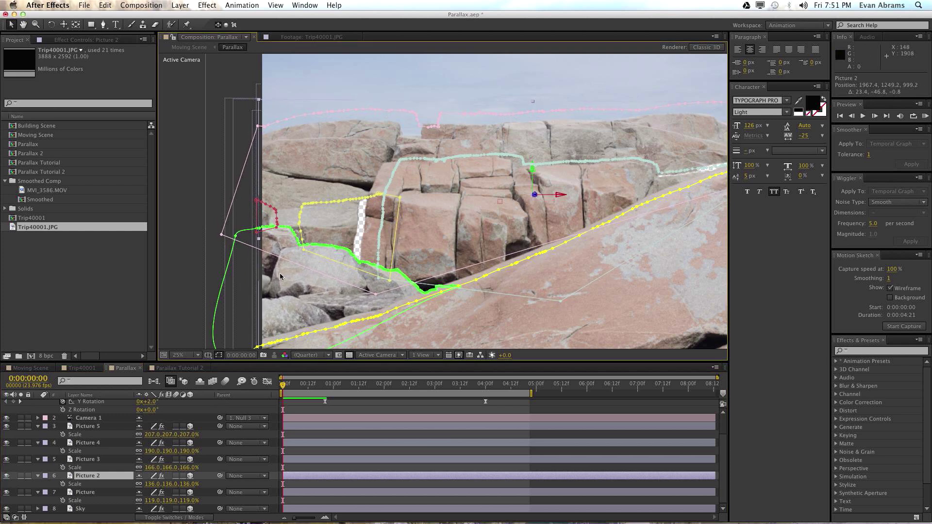
{"action": "key", "text": "Return"}
Move the Picture 4 layer to about 2110, 1247, 2994 to close the rock gap, and undo the extra rightward nudge
{"action": "left_click", "coordinate": [95, 467]}
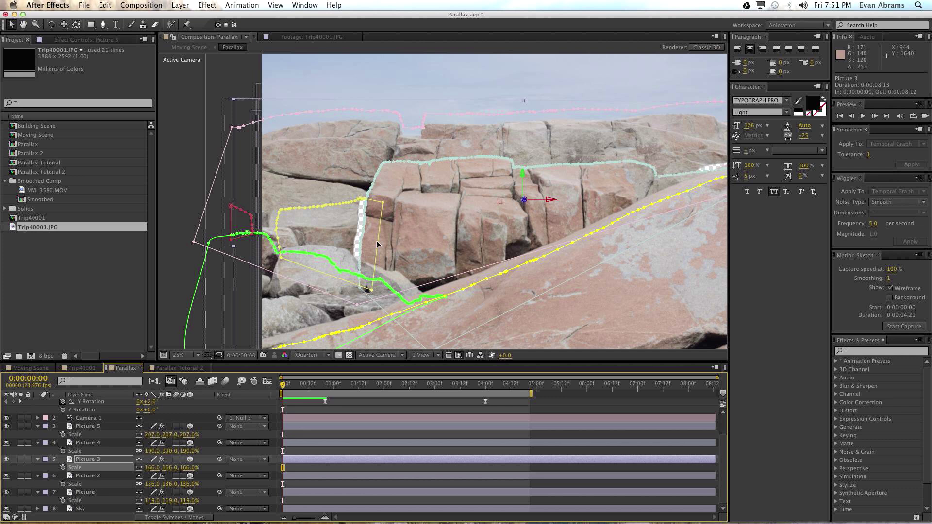
{"action": "left_click", "coordinate": [334, 271]}
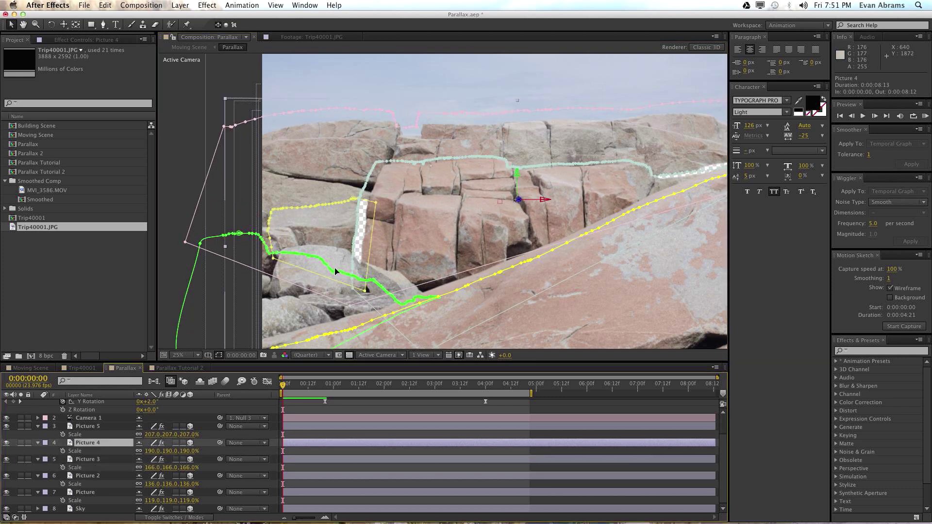
{"action": "left_click_drag", "start_coordinate": [328, 241], "coordinate": [341, 238]}
{"action": "key", "text": "Return"}
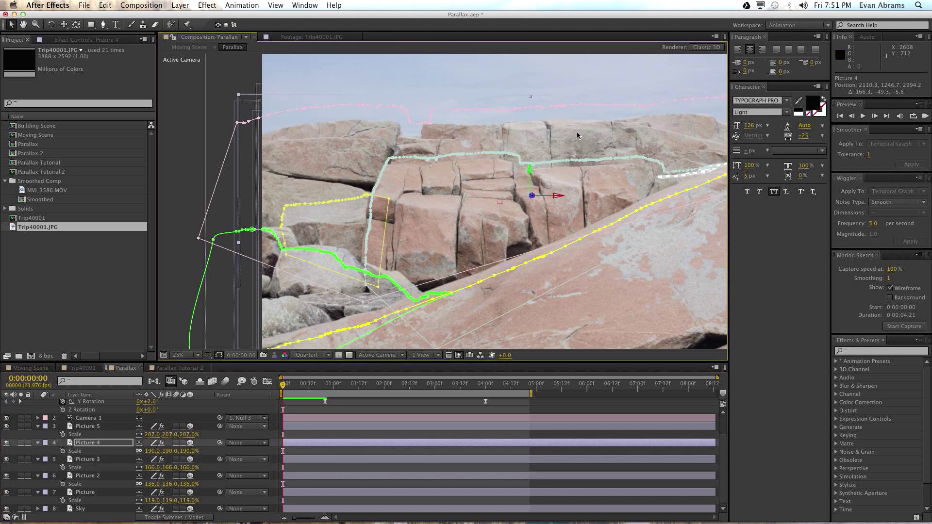
{"action": "left_click_drag", "start_coordinate": [558, 199], "coordinate": [558, 199]}
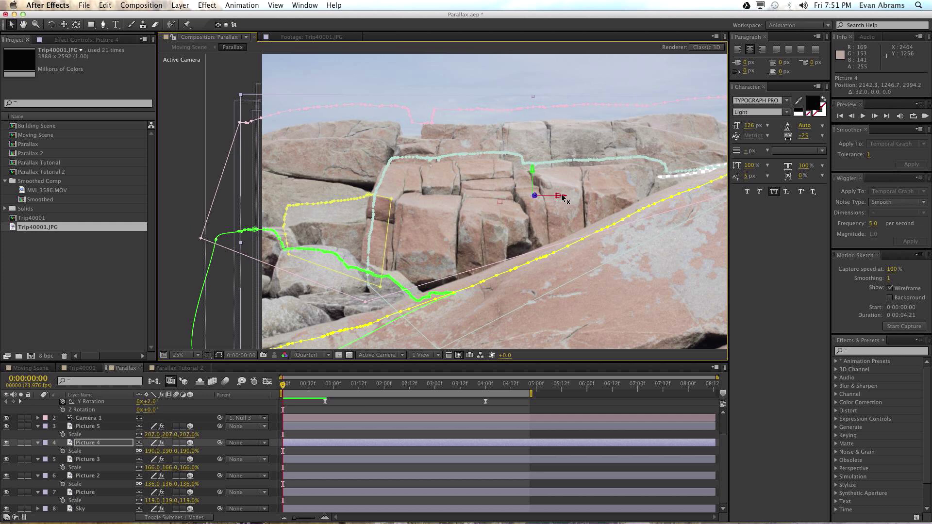
{"action": "key", "text": "ctrl+Down"}
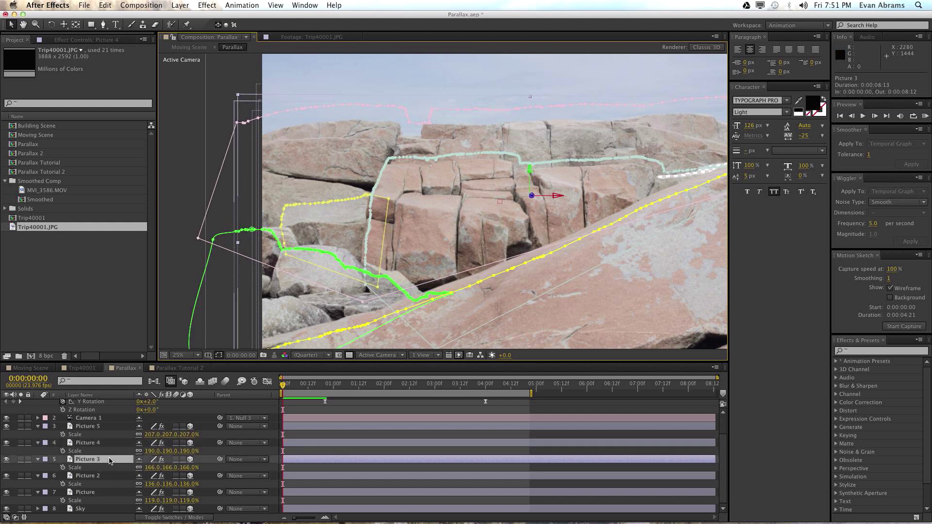
Scale the Picture 3 layer to 173% and scrub the timeline to review the whole parallax move
{"action": "key", "text": "comma"}
{"action": "scroll", "coordinate": [563, 402], "scroll_direction": "up", "scroll_amount": 1}
{"action": "left_click", "coordinate": [563, 402]}
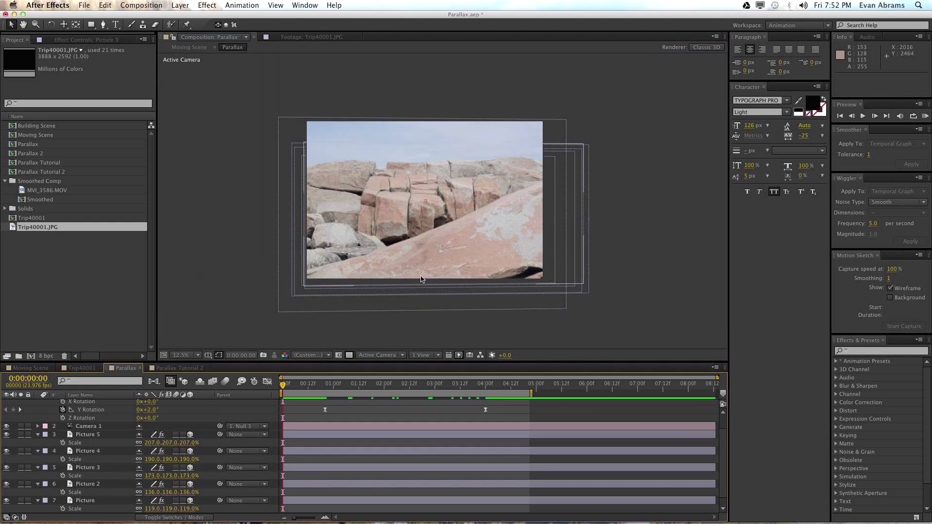
{"action": "left_click_drag", "start_coordinate": [296, 386], "coordinate": [483, 390]}
{"action": "left_click_drag", "start_coordinate": [422, 406], "coordinate": [292, 406]}
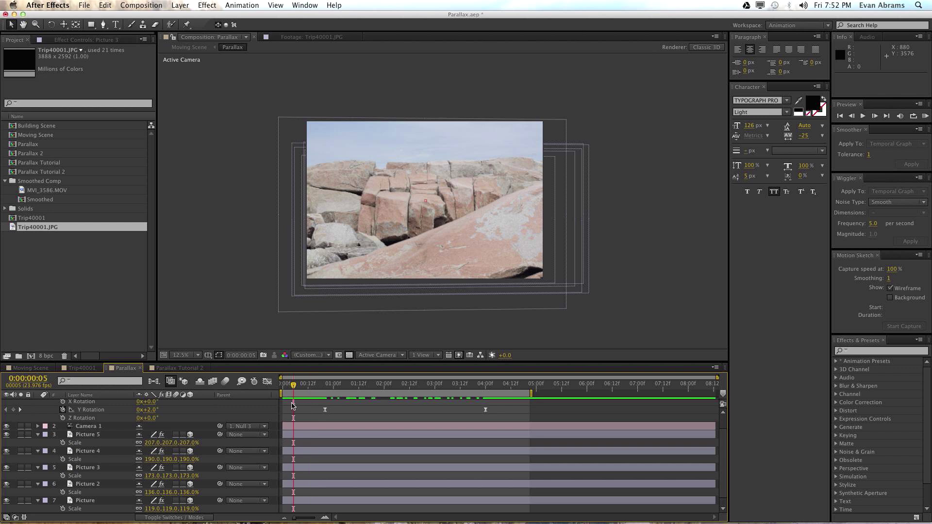